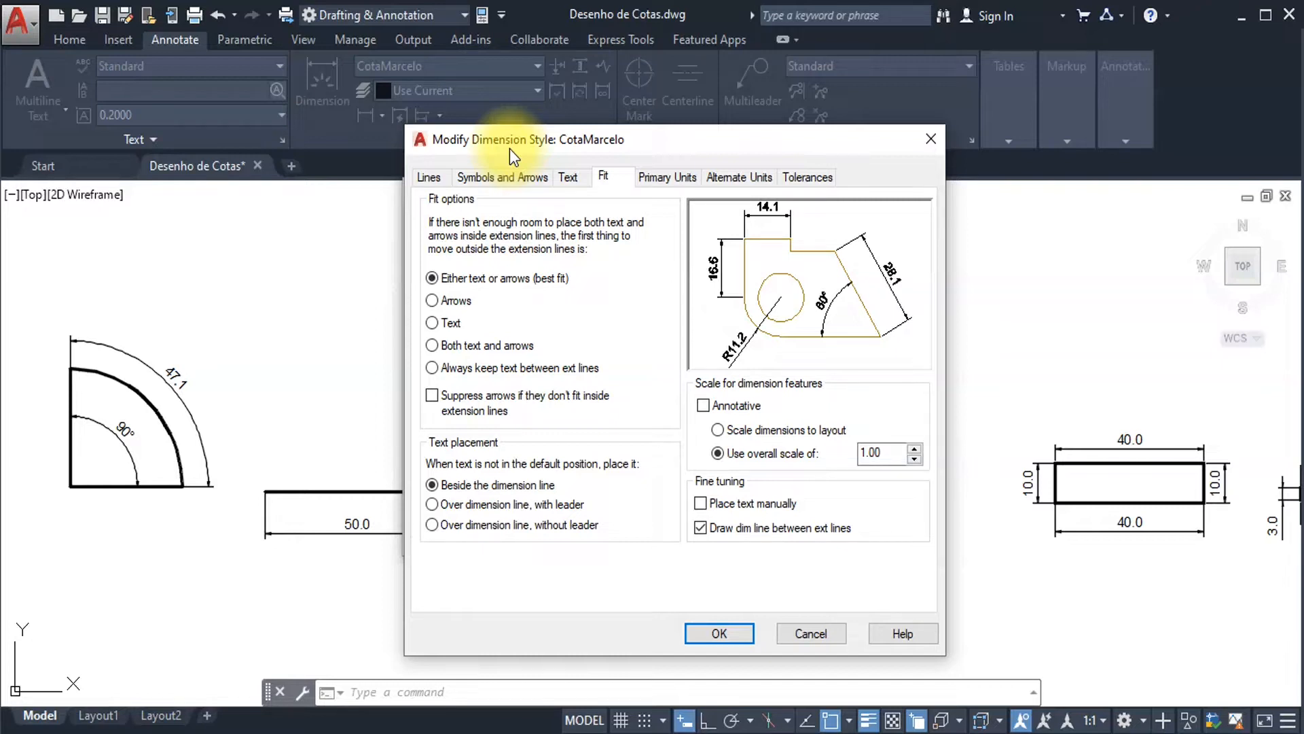
Try the Engineering and Fractional unit formats for the dimension style's linear dimensions.
{"action": "left_click", "coordinate": [666, 181]}
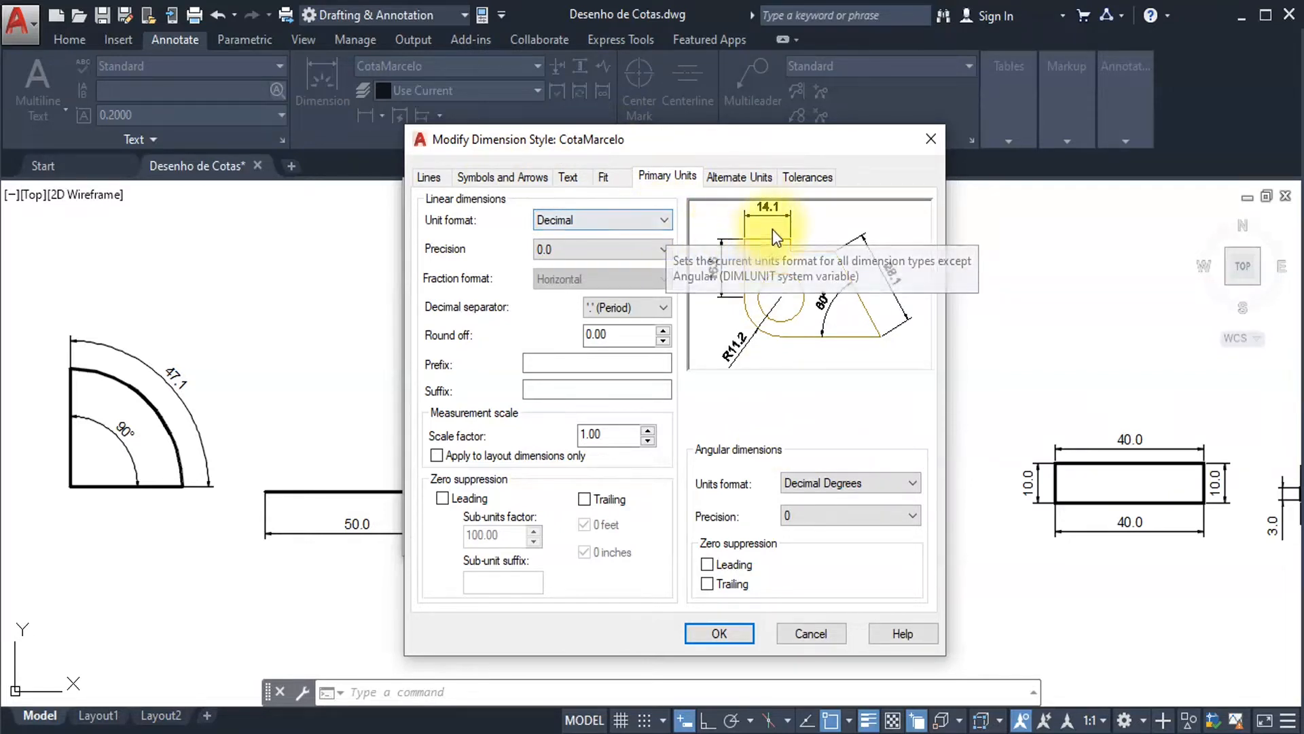
{"action": "left_click", "coordinate": [667, 220]}
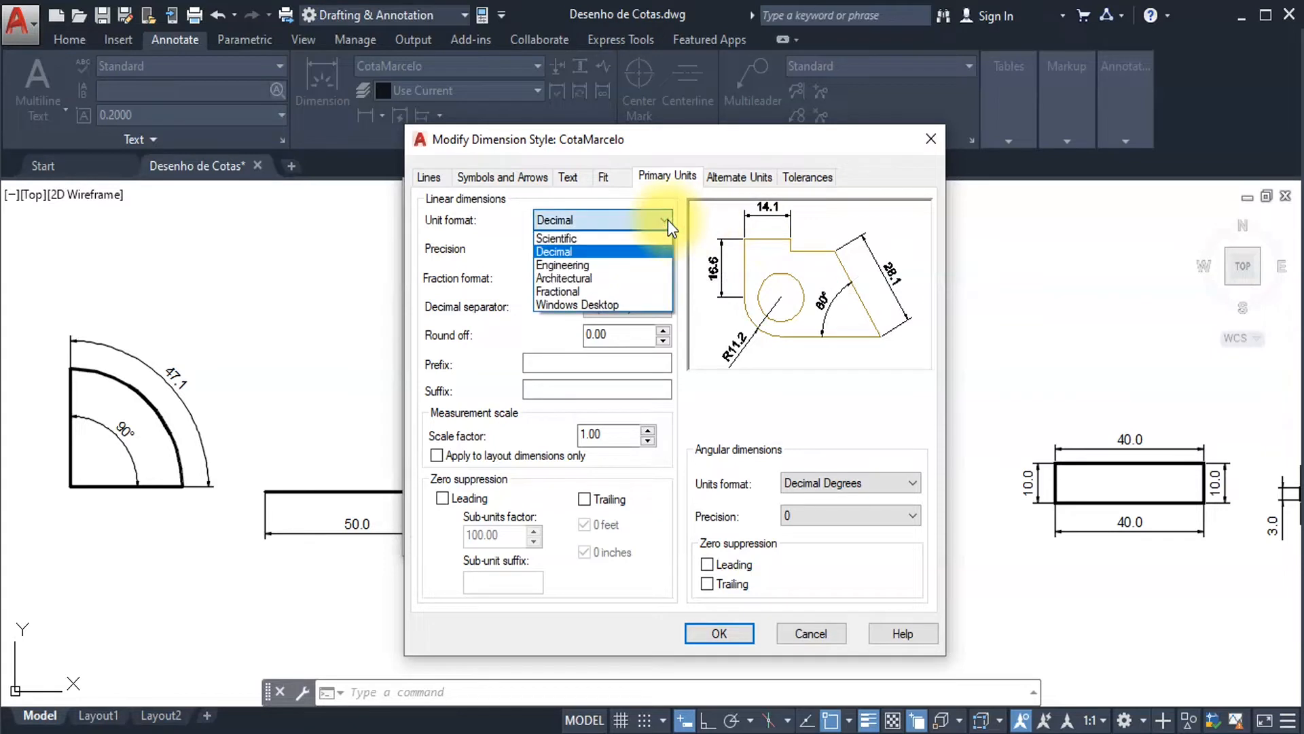
{"action": "left_click", "coordinate": [579, 264]}
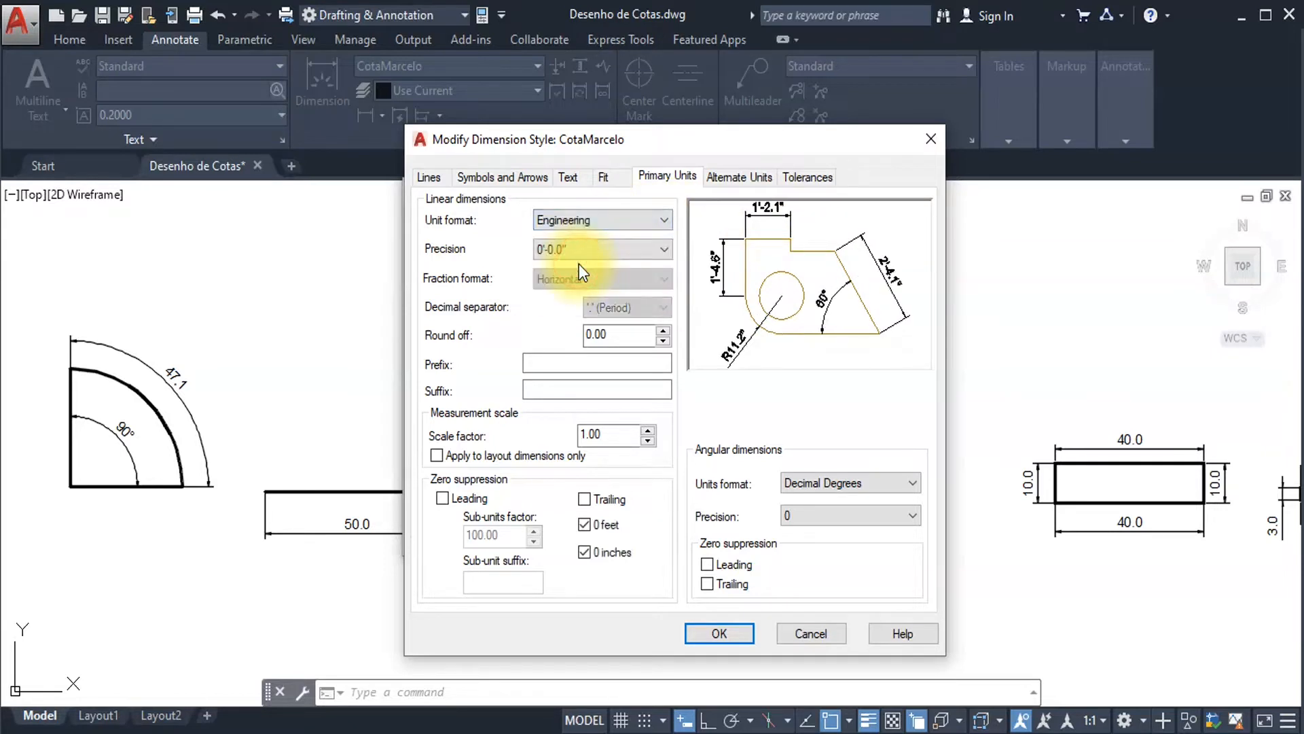
{"action": "left_click", "coordinate": [667, 219]}
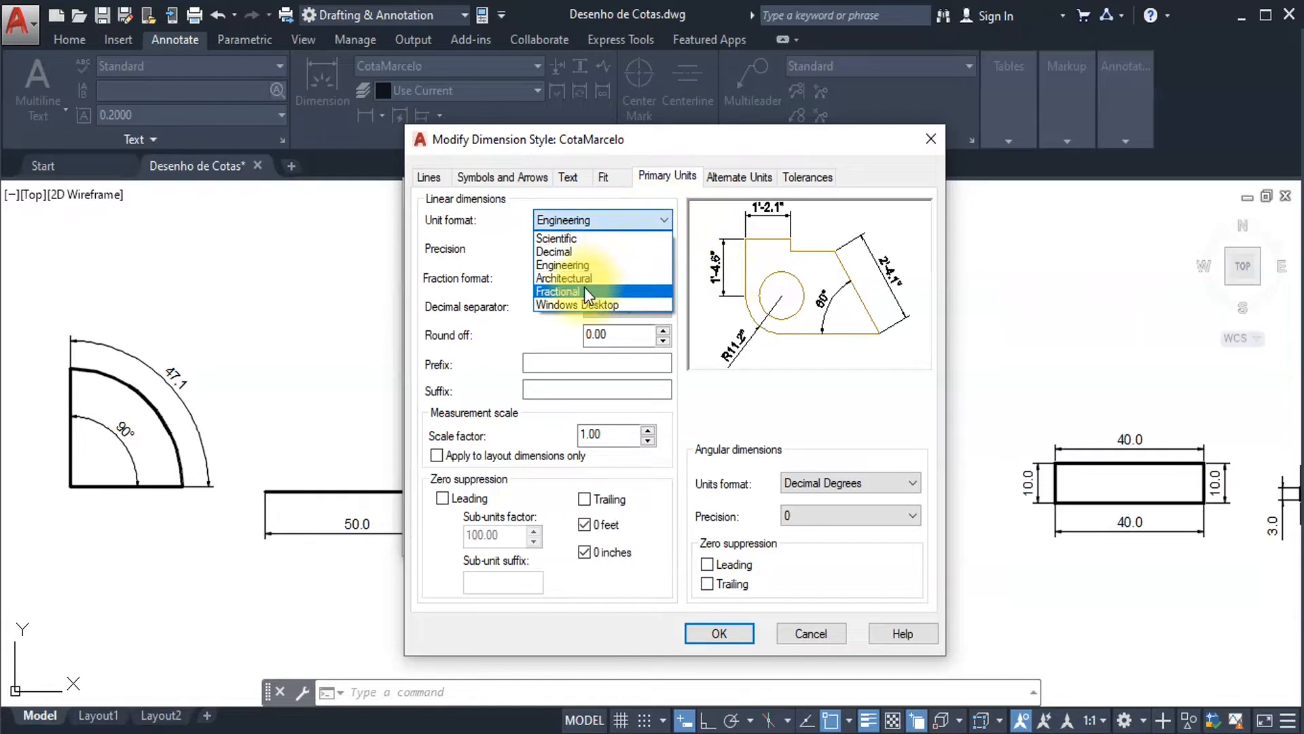
{"action": "left_click", "coordinate": [577, 291]}
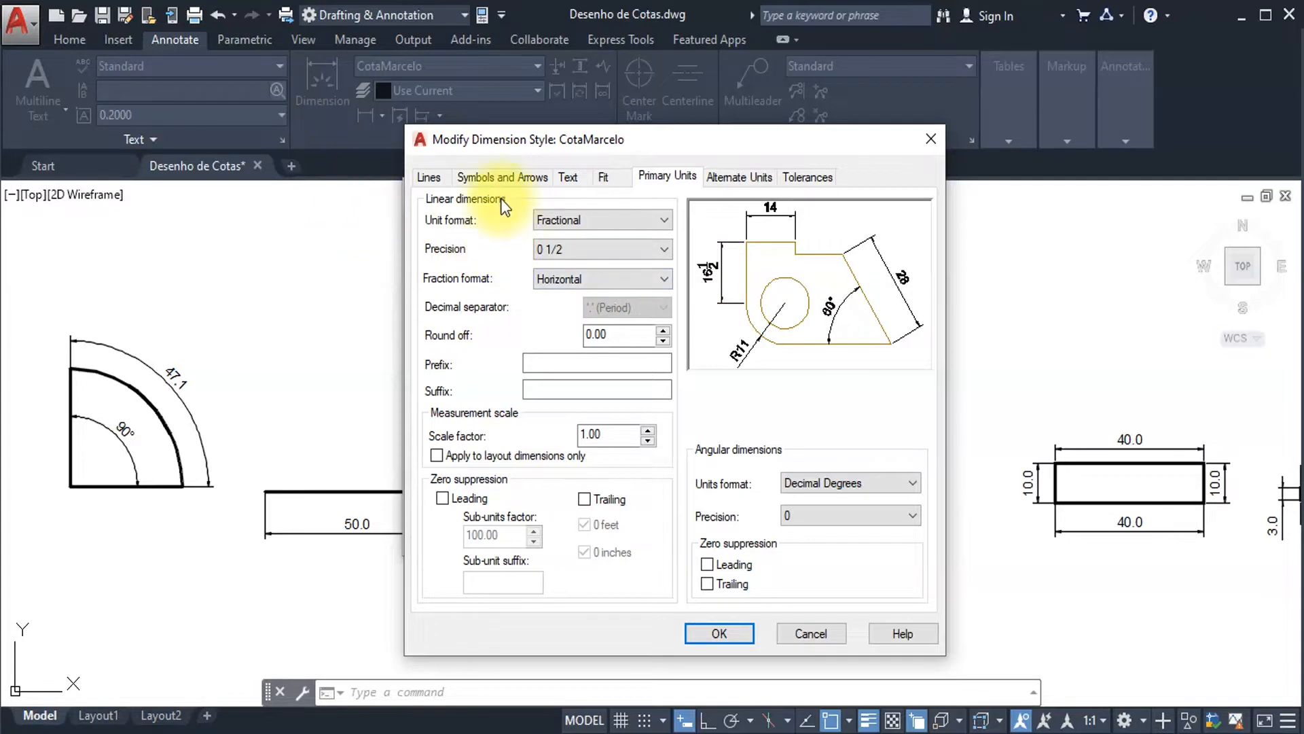
Check the fraction height scale in the text settings and set the linear dimensions' unit format to Decimal.
{"action": "left_click", "coordinate": [564, 178]}
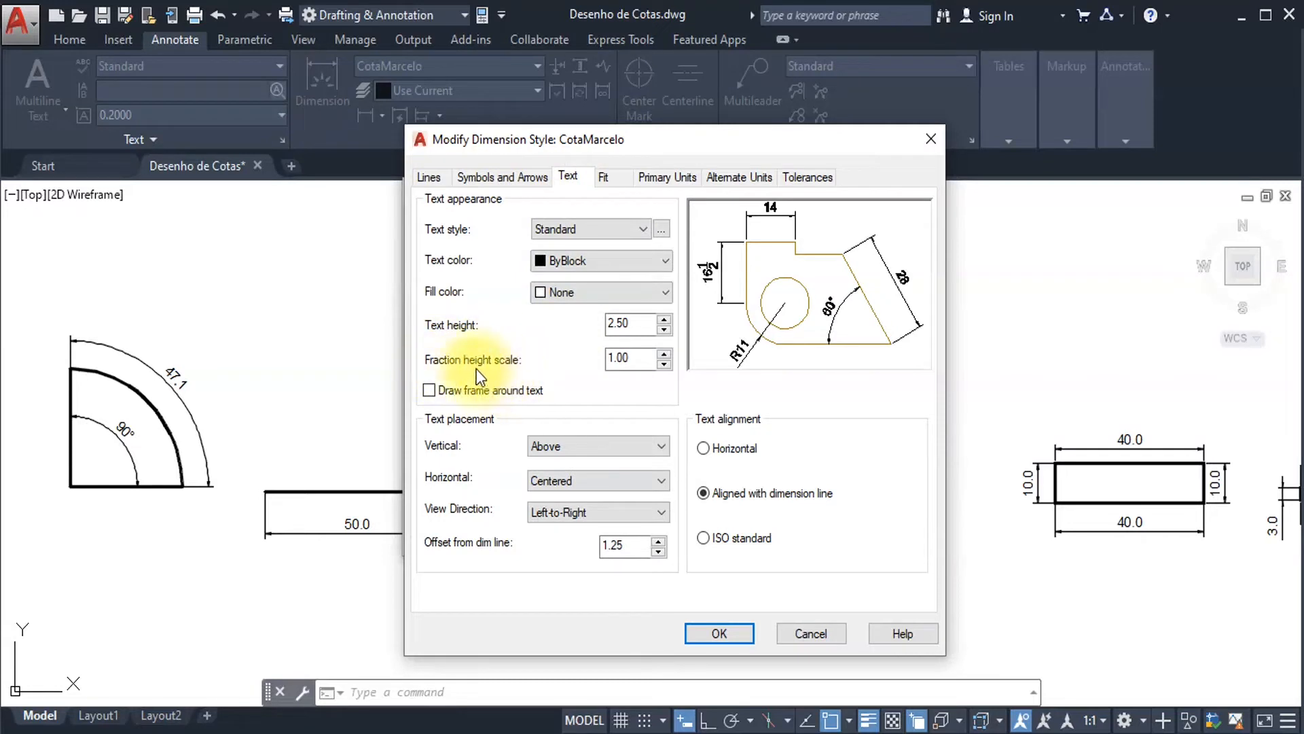
{"action": "left_click", "coordinate": [652, 178]}
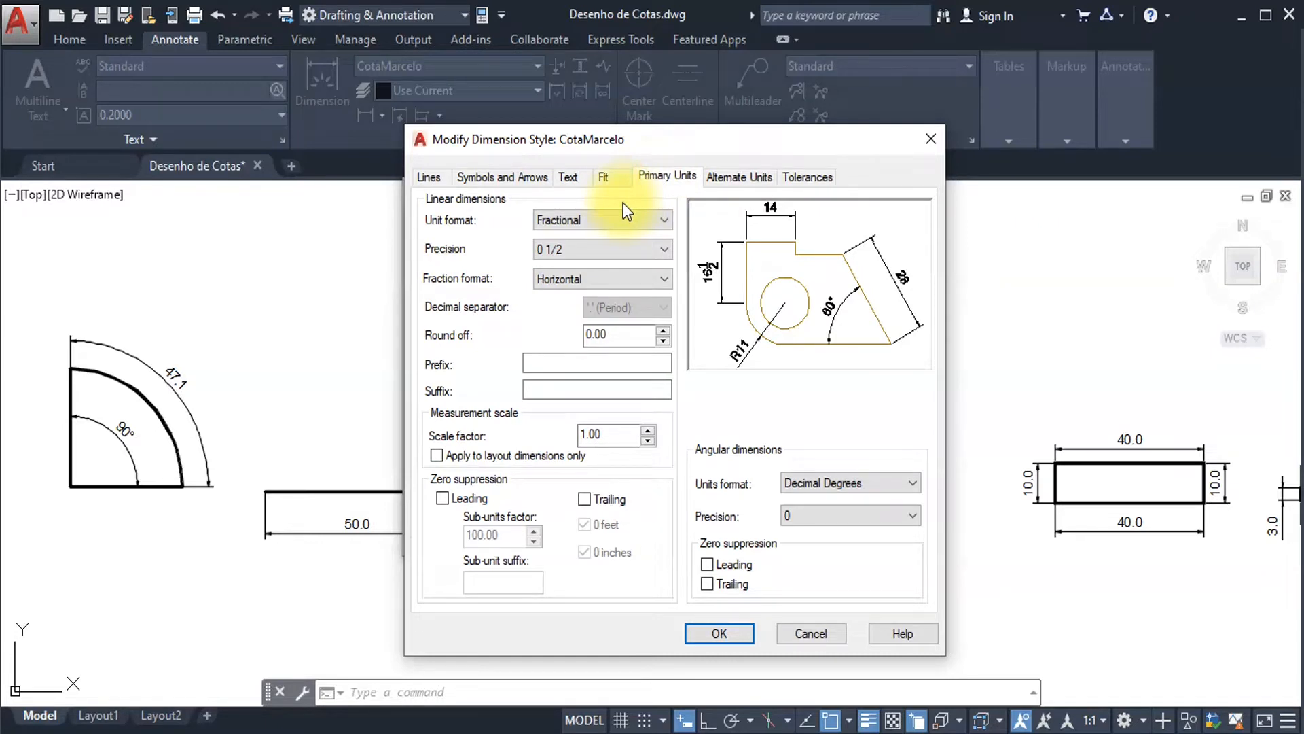
{"action": "left_click", "coordinate": [665, 220]}
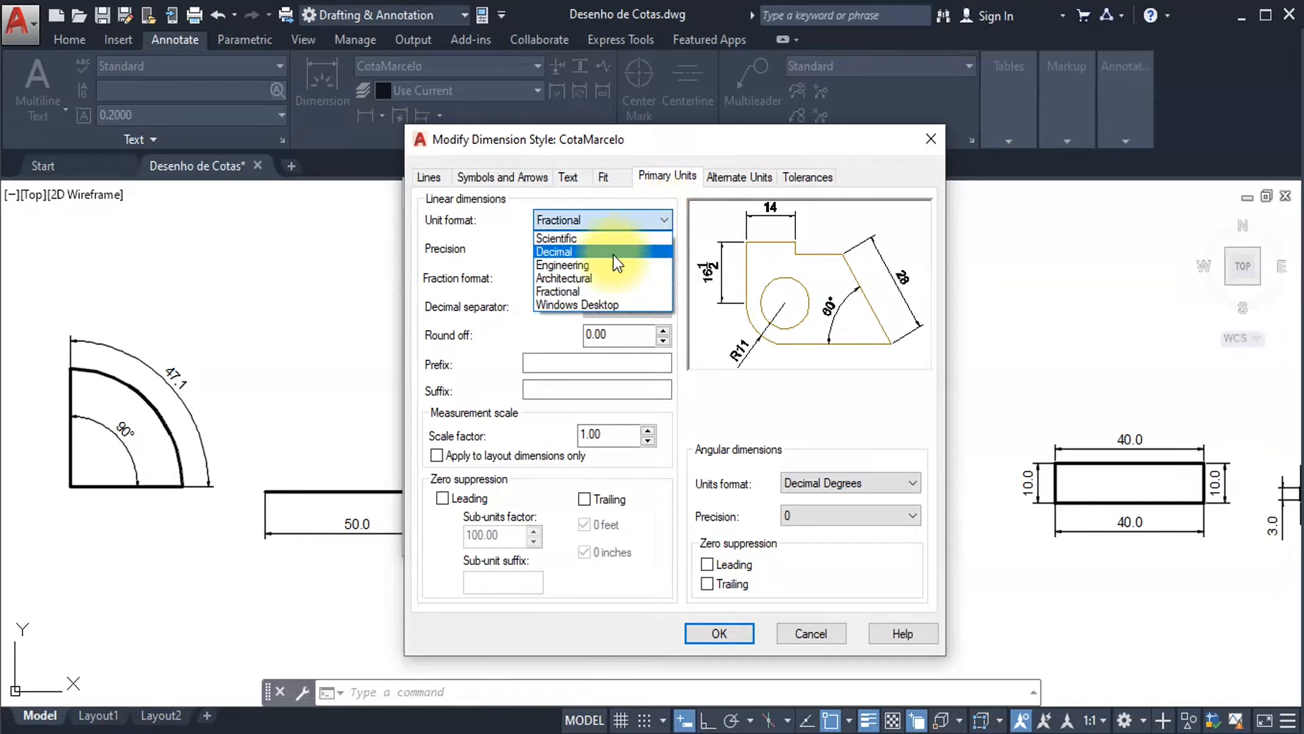
{"action": "left_click", "coordinate": [587, 252]}
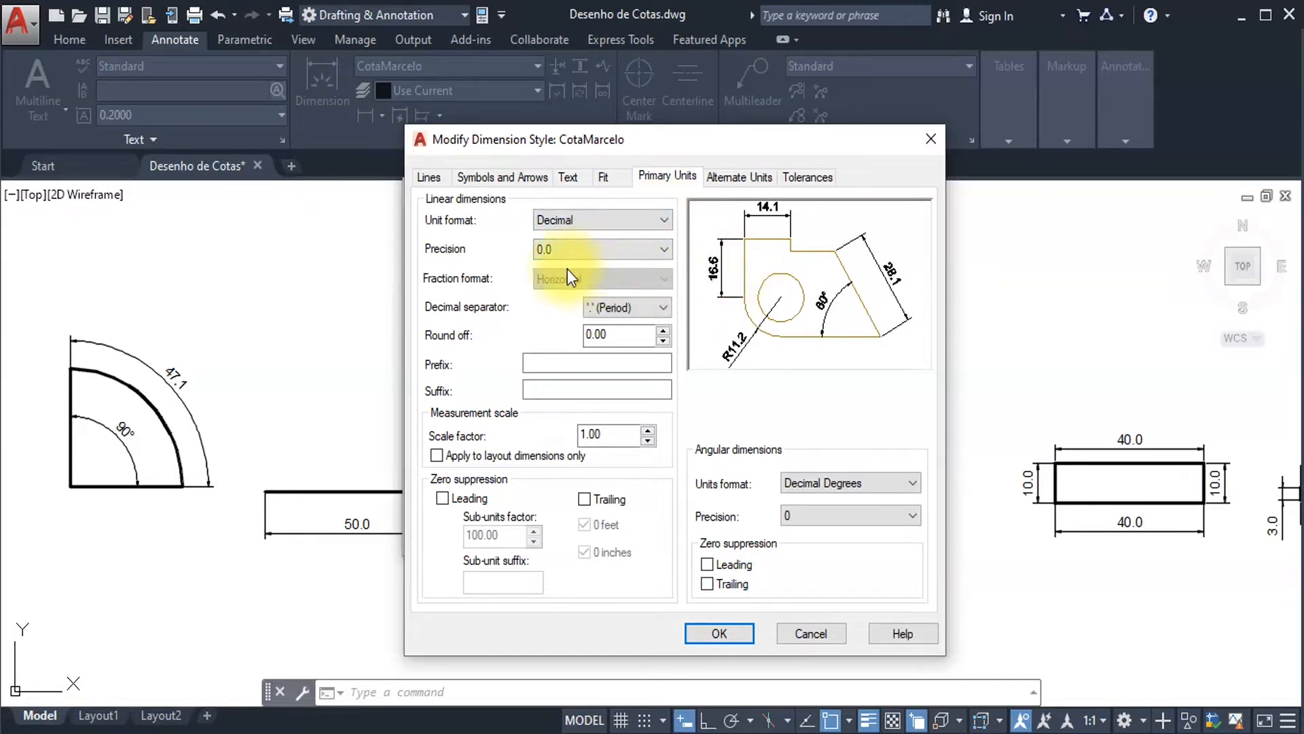
Try a linear precision of 0.00 and return it to 0.0.
{"action": "left_click", "coordinate": [663, 250]}
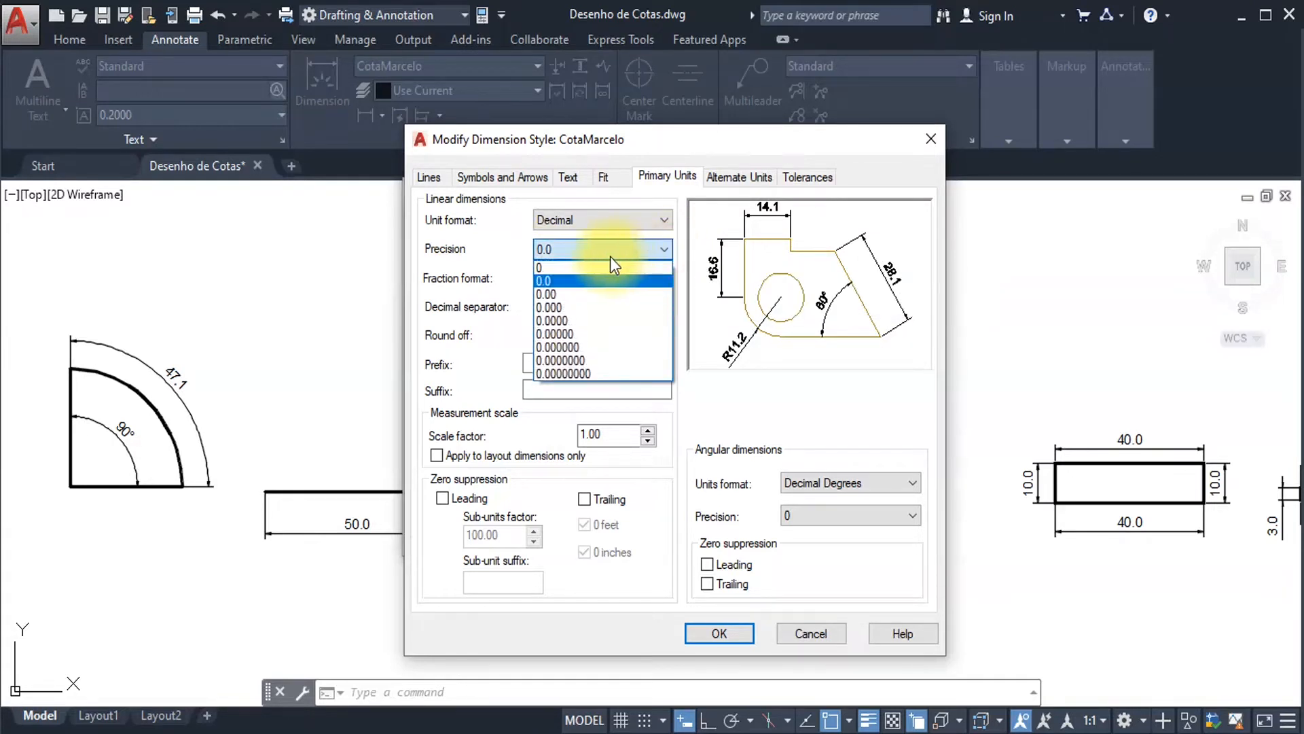
{"action": "left_click", "coordinate": [574, 293]}
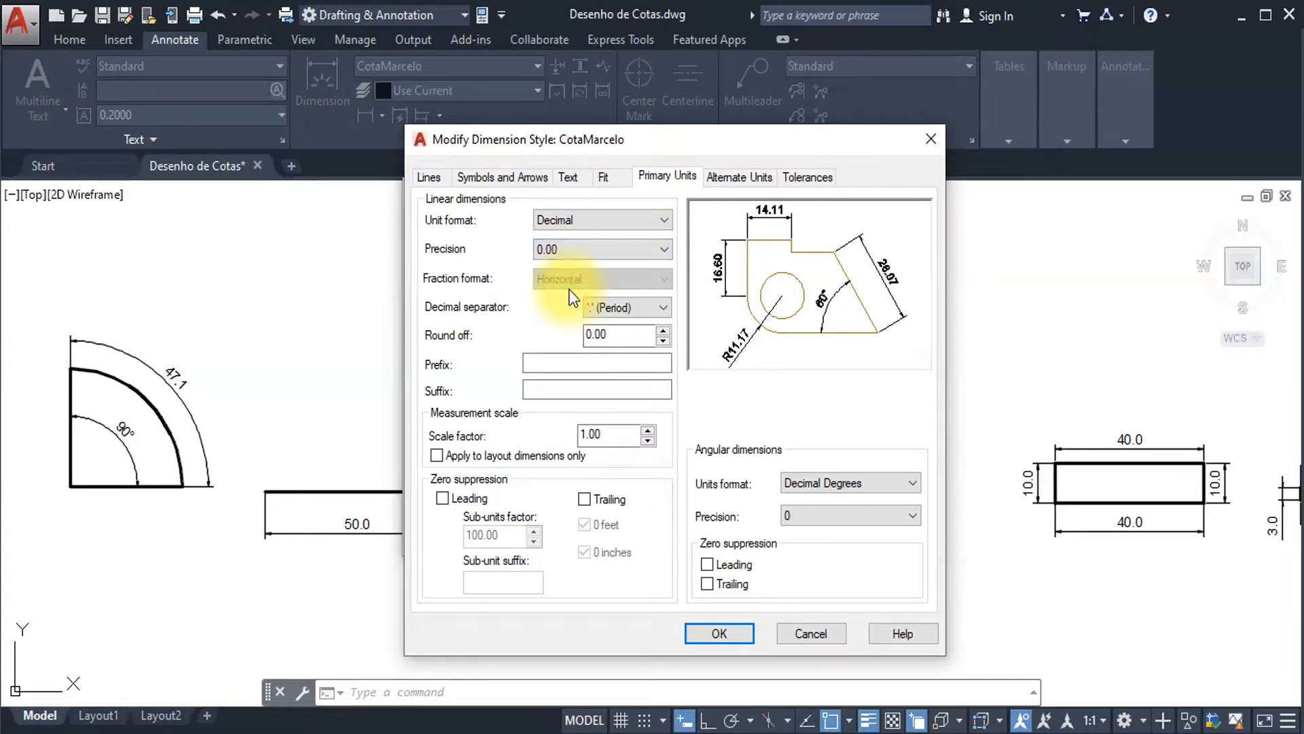
{"action": "left_click", "coordinate": [670, 255]}
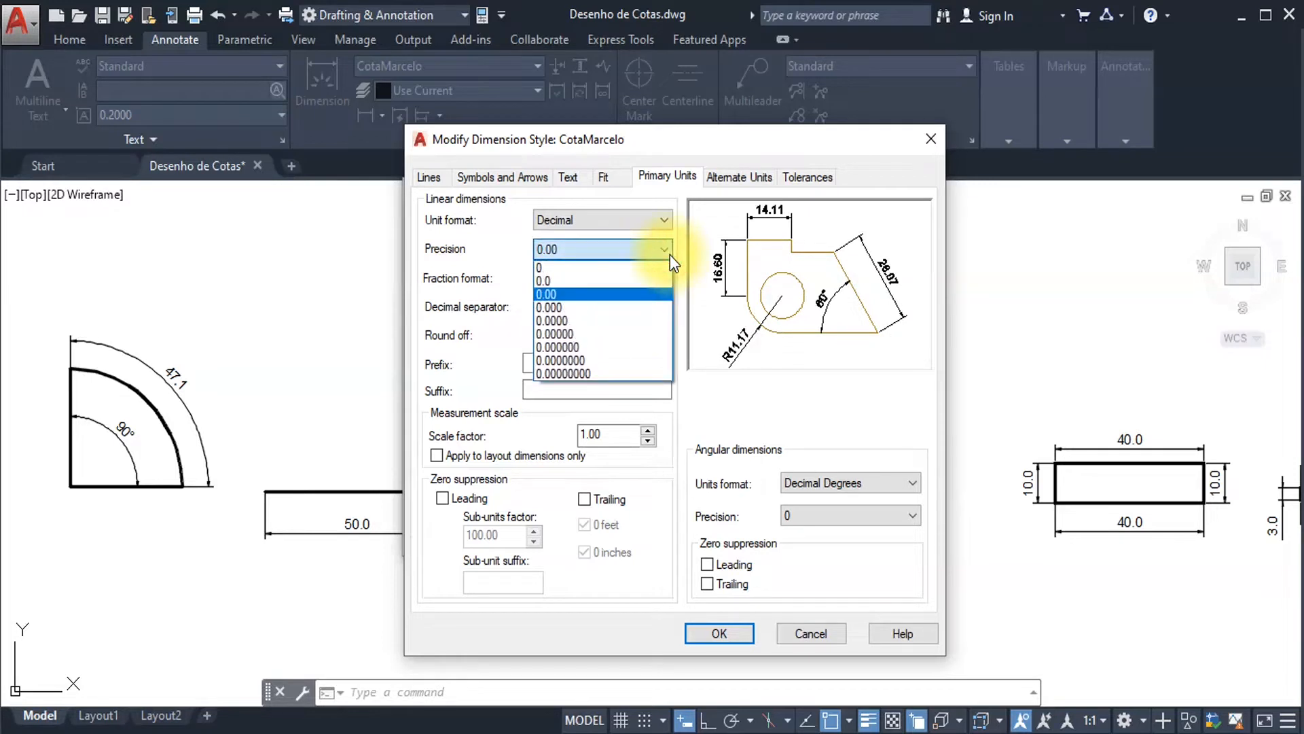
{"action": "left_click", "coordinate": [562, 280]}
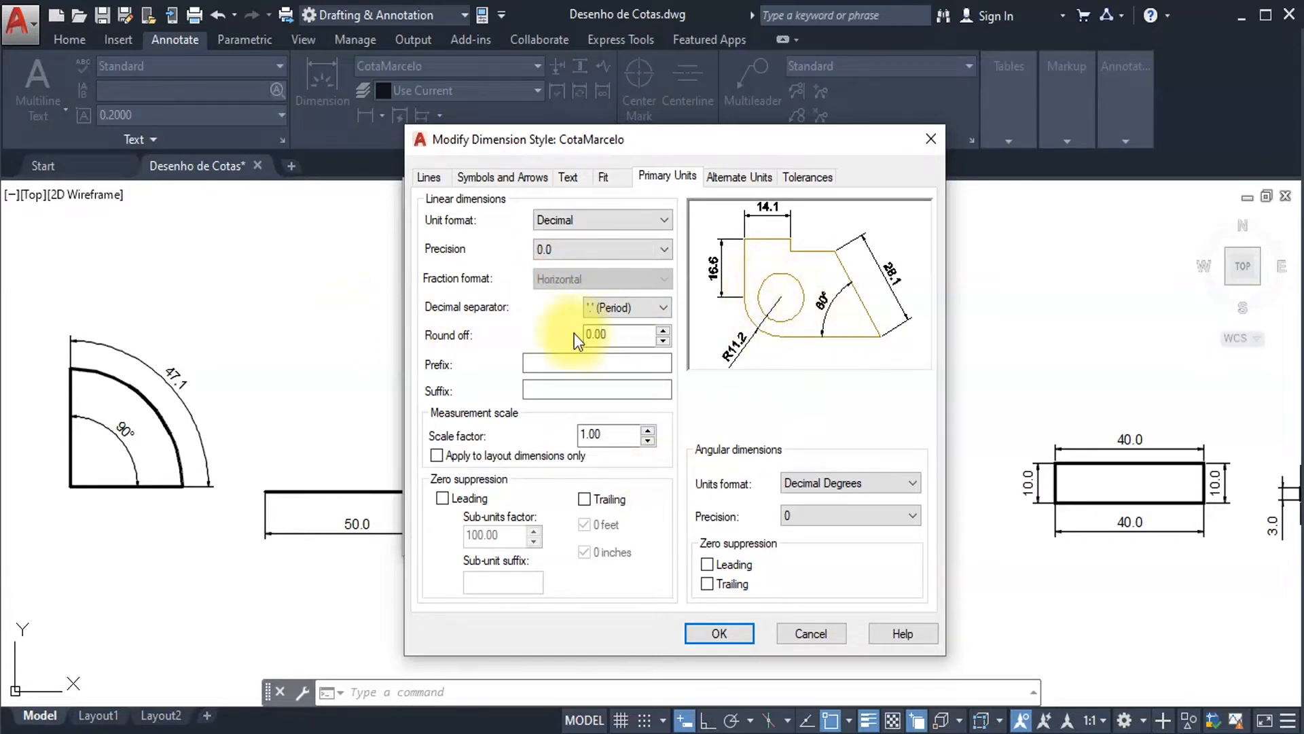
Set the linear dimensions' decimal separator to Comma and the round-off value to 1.
{"action": "left_click", "coordinate": [666, 307]}
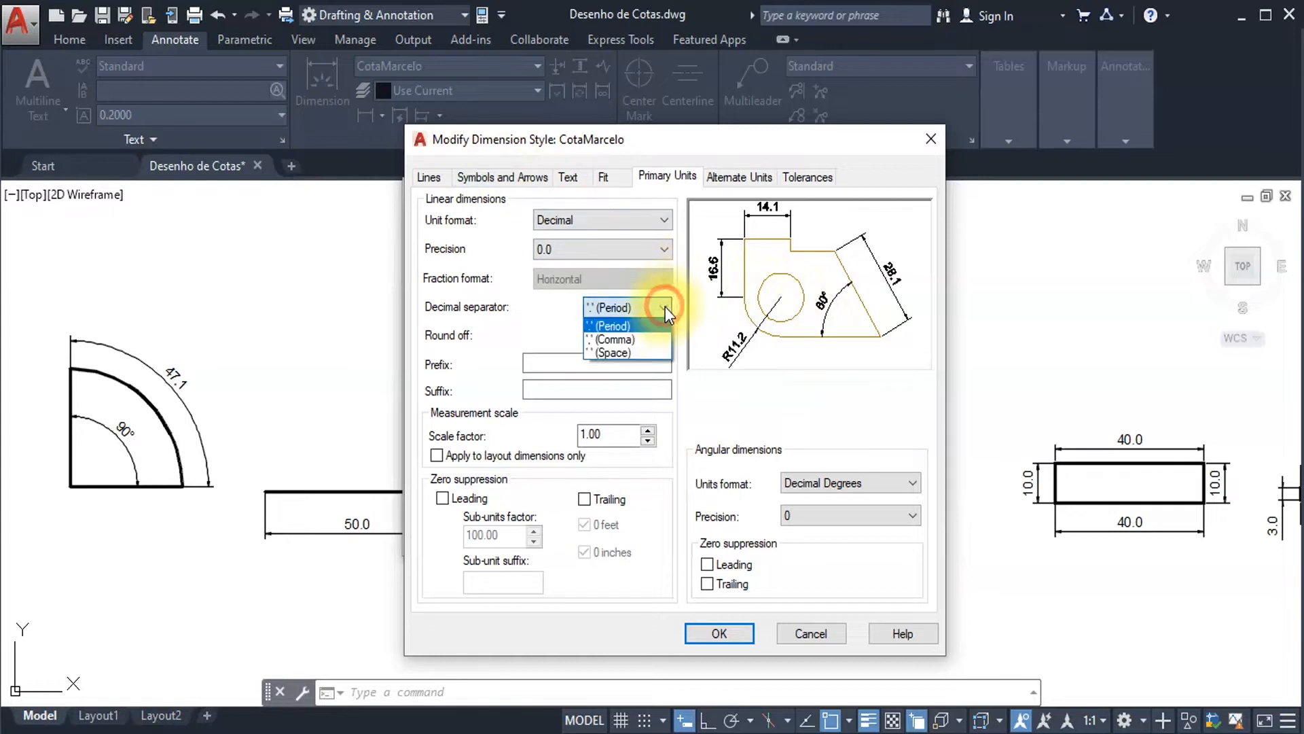
{"action": "left_click", "coordinate": [630, 339]}
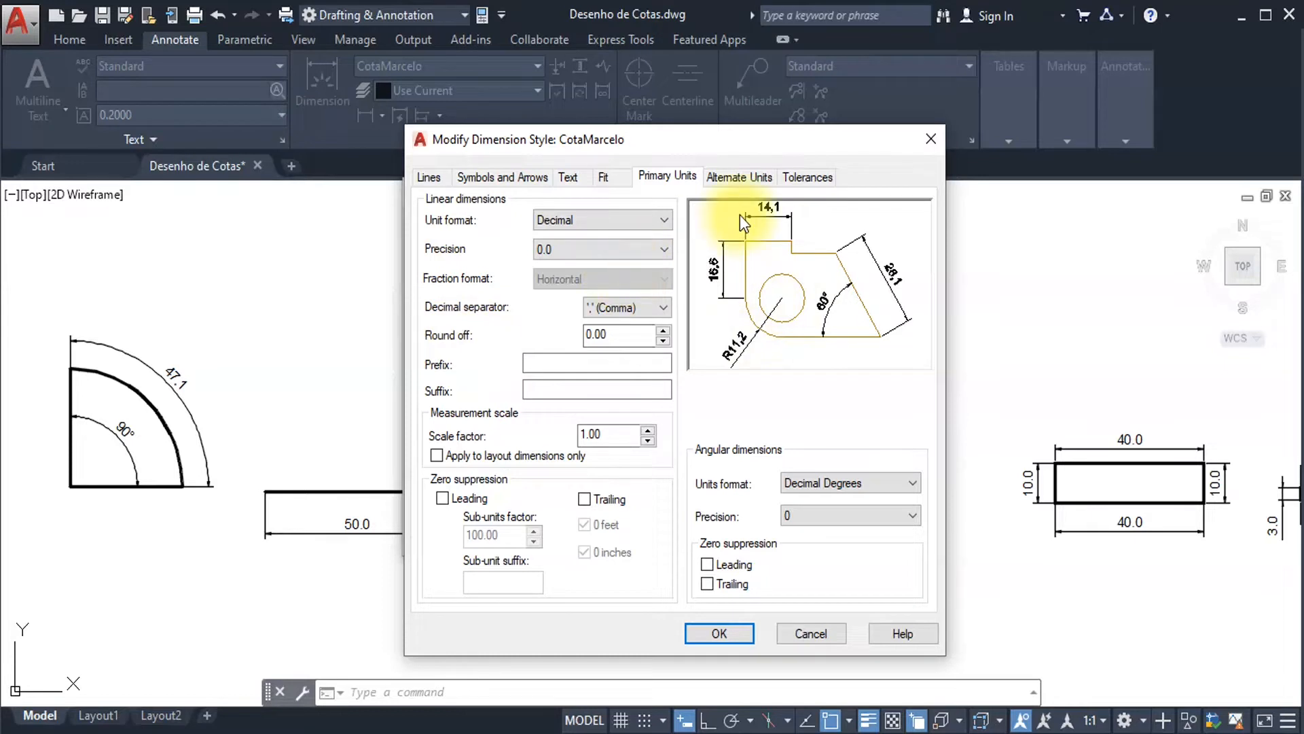
{"action": "double_click", "coordinate": [613, 341]}
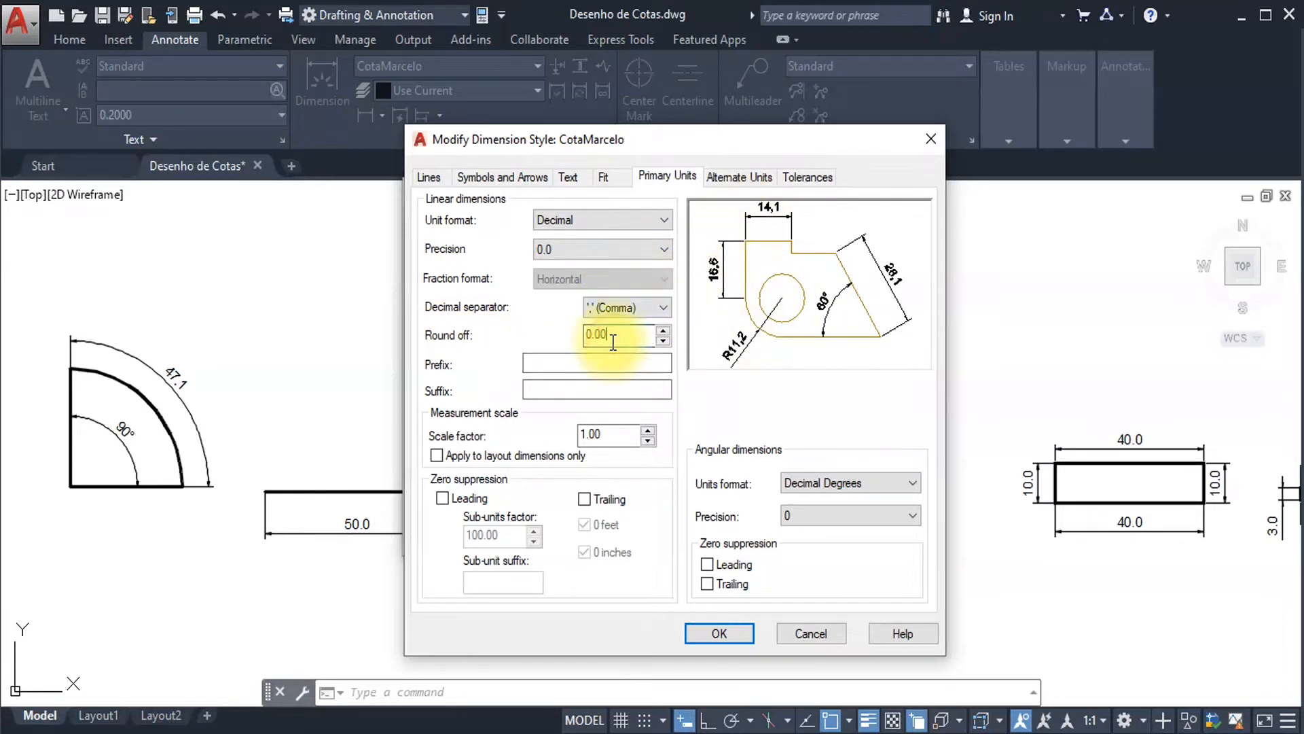
{"action": "key", "text": "BackSpace"}
{"action": "key", "text": "BackSpace"}
{"action": "key", "text": "BackSpace"}
{"action": "key", "text": "BackSpace"}
{"action": "type", "text": "1"}
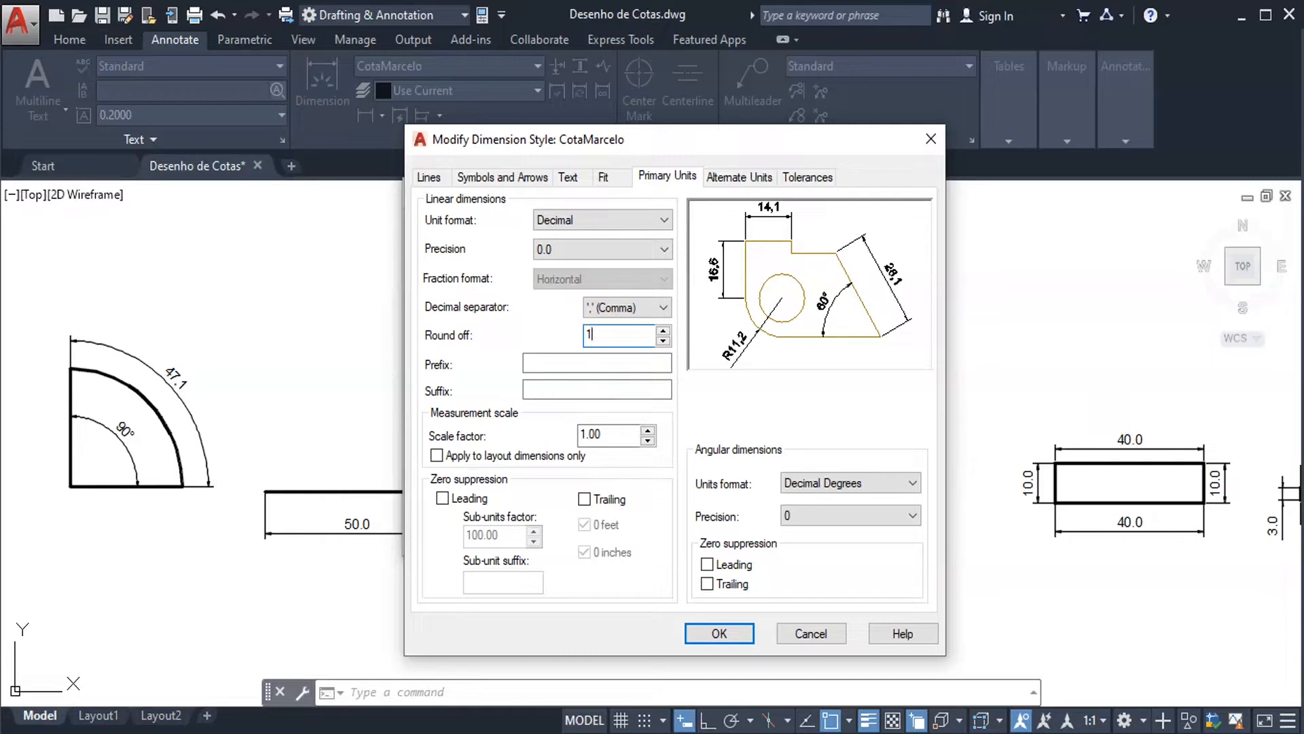
{"action": "left_click", "coordinate": [602, 362]}
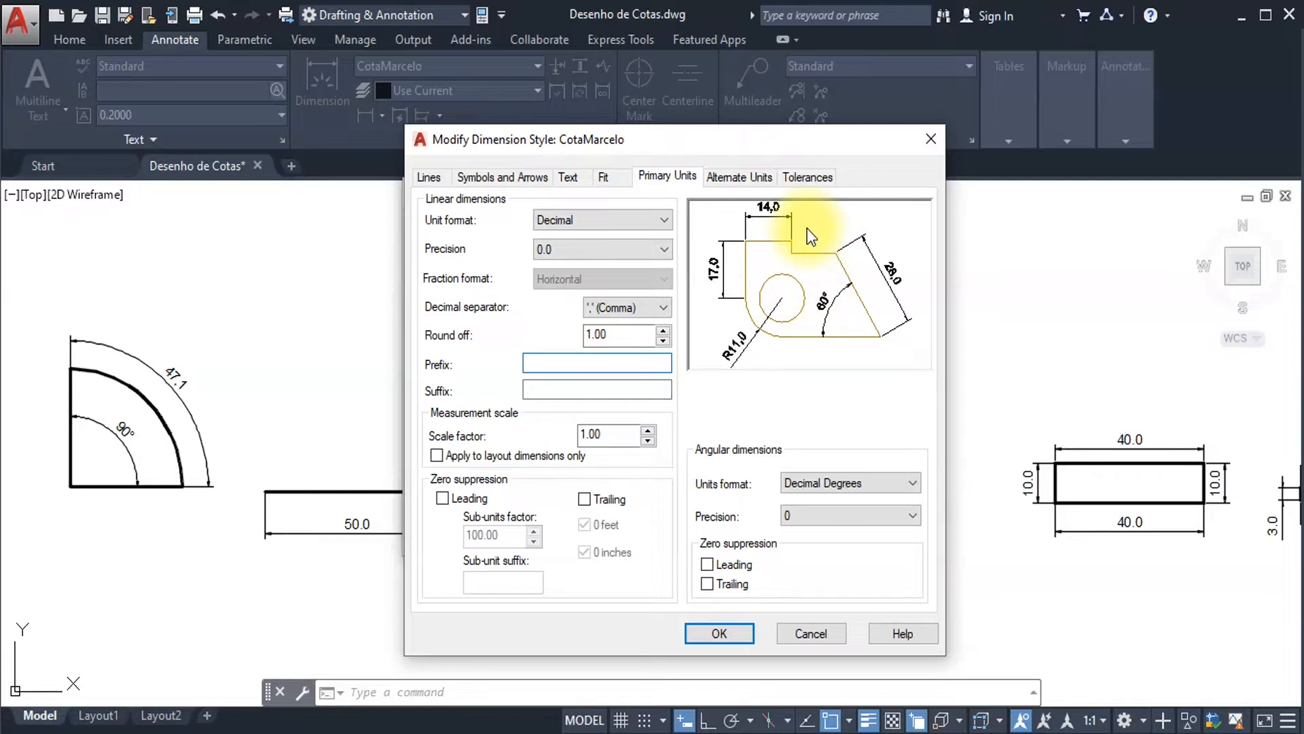
Reset the linear round-off value to 0 and set the precision to two decimal places (0.00).
{"action": "left_click", "coordinate": [617, 335]}
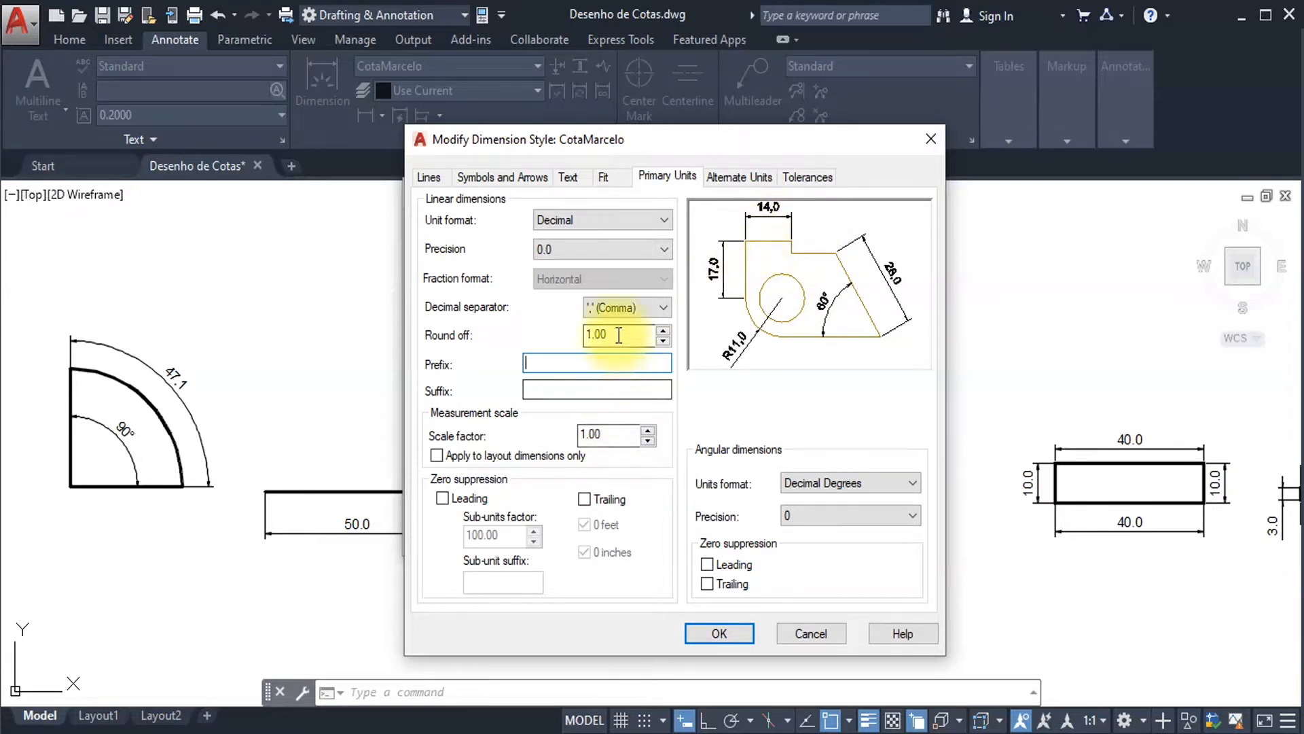
{"action": "key", "text": "BackSpace"}
{"action": "key", "text": "BackSpace"}
{"action": "key", "text": "BackSpace"}
{"action": "key", "text": "BackSpace"}
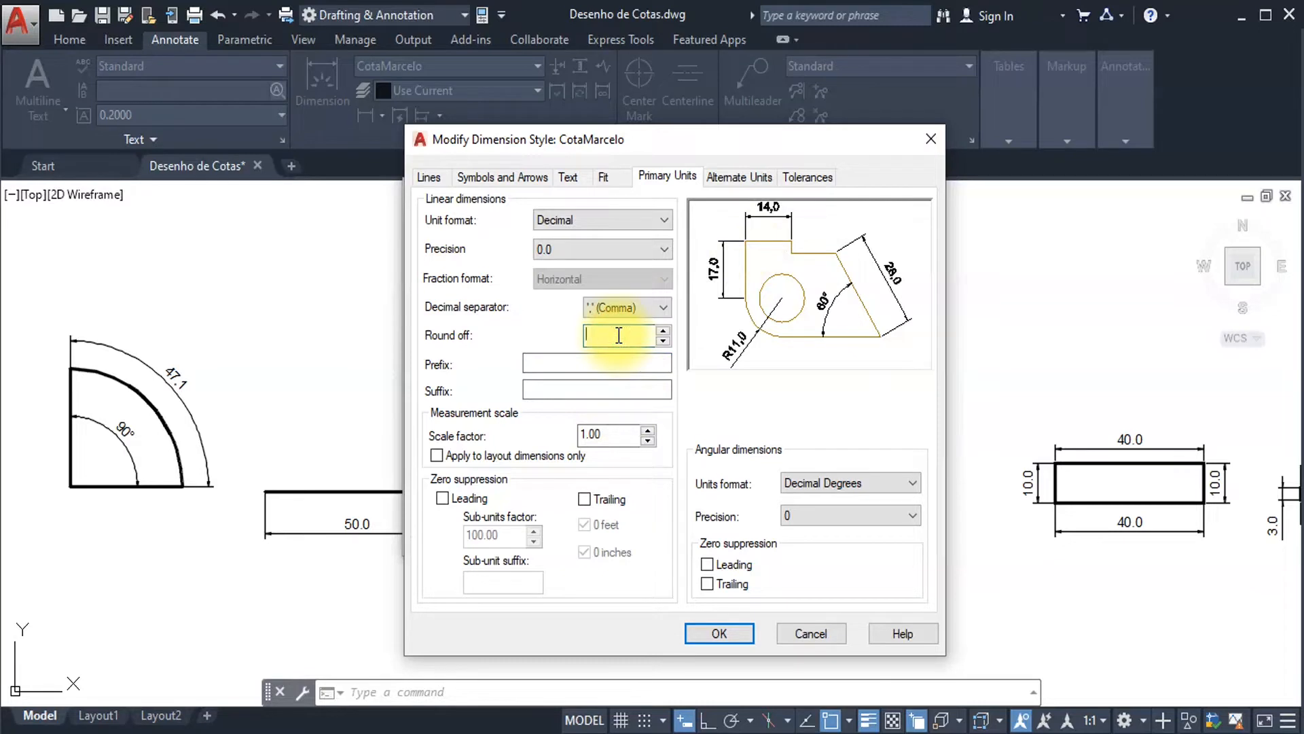
{"action": "type", "text": "0"}
{"action": "left_click", "coordinate": [611, 362]}
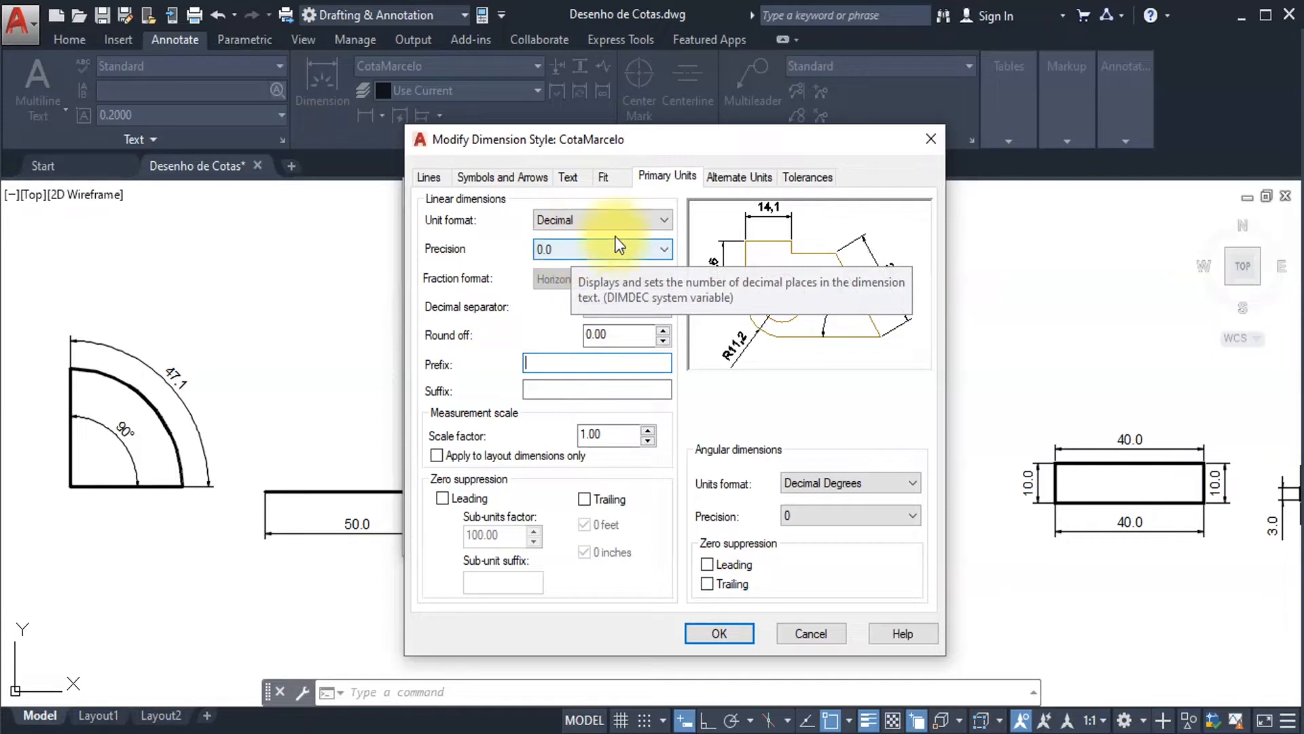
{"action": "left_click", "coordinate": [667, 249]}
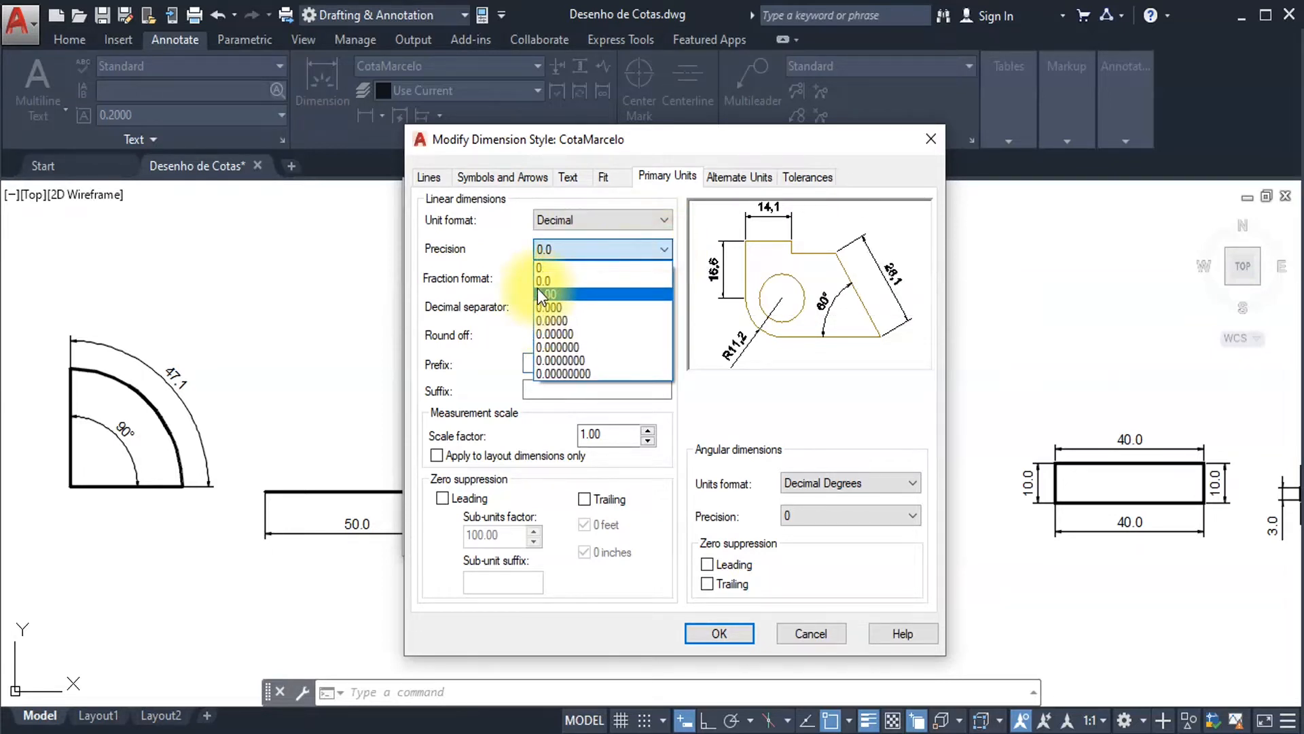
{"action": "left_click", "coordinate": [538, 290]}
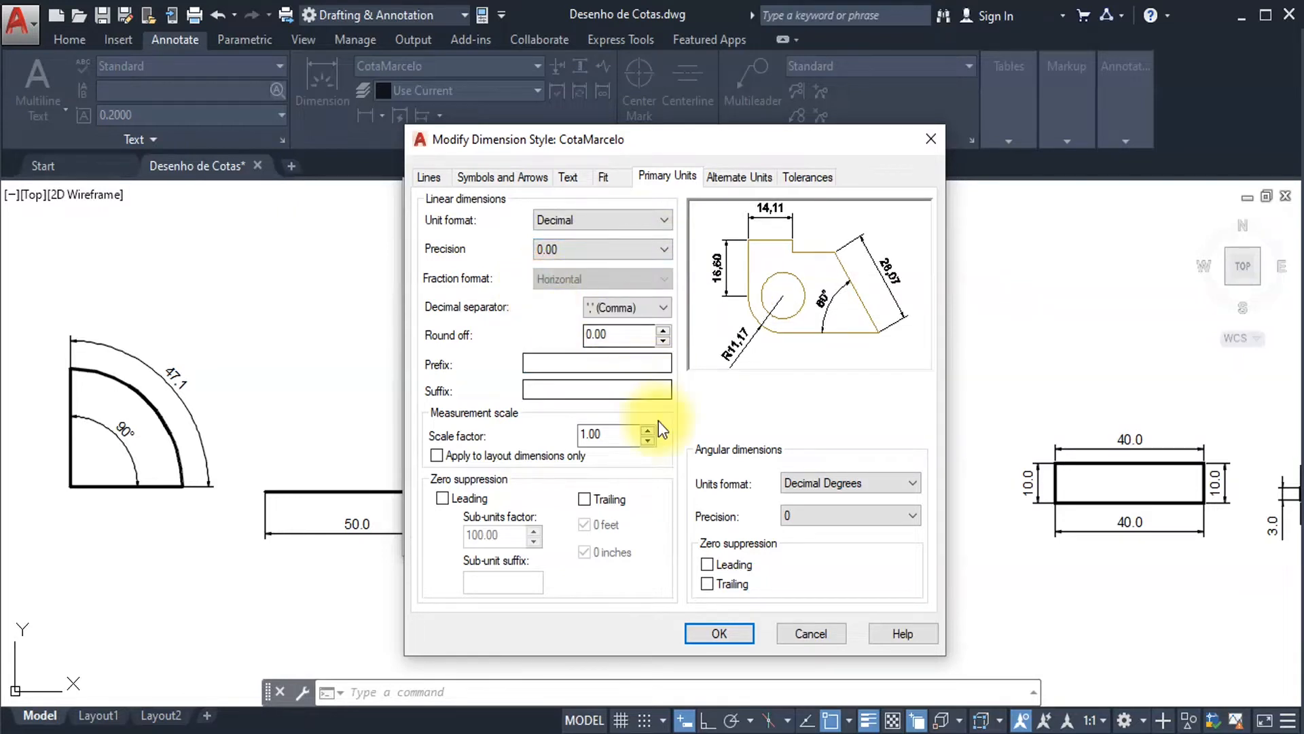
Try a round-off value of 1 with the two-decimal linear precision.
{"action": "left_click", "coordinate": [625, 334]}
{"action": "key", "text": "BackSpace"}
{"action": "key", "text": "BackSpace"}
{"action": "key", "text": "BackSpace"}
{"action": "key", "text": "BackSpace"}
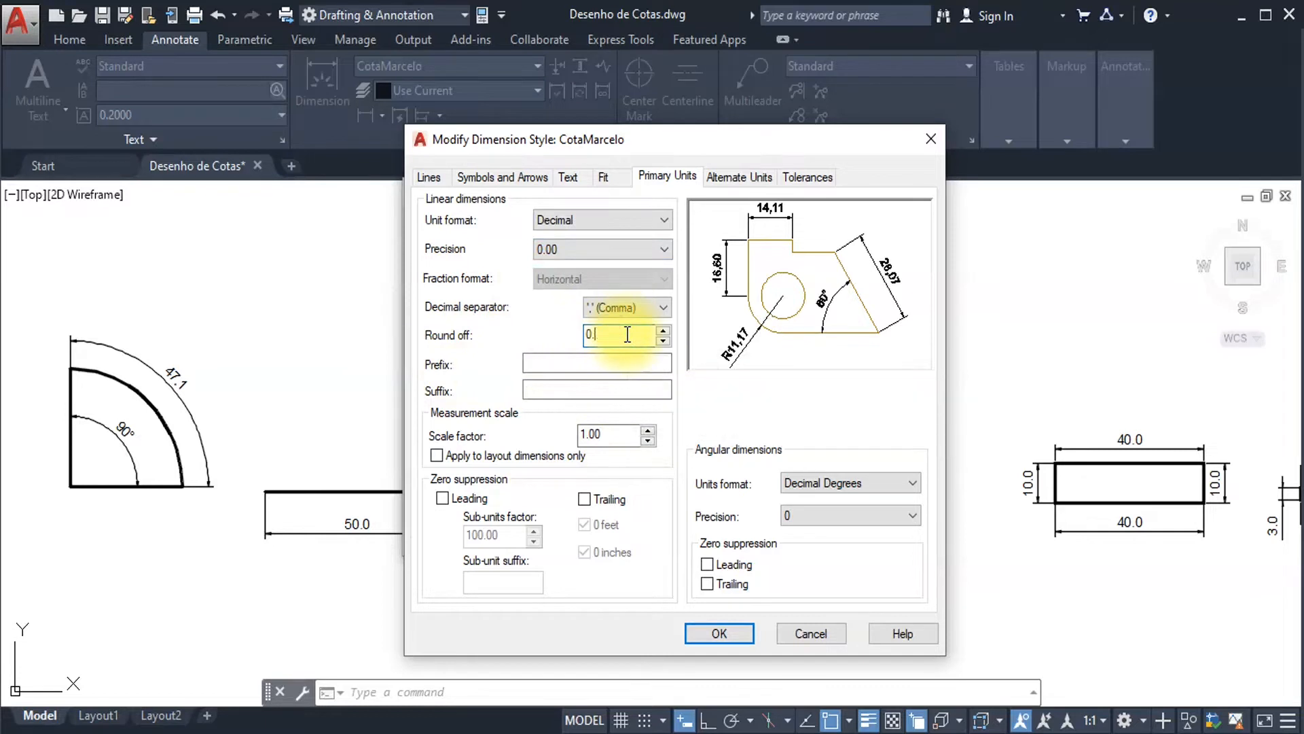
{"action": "type", "text": "1"}
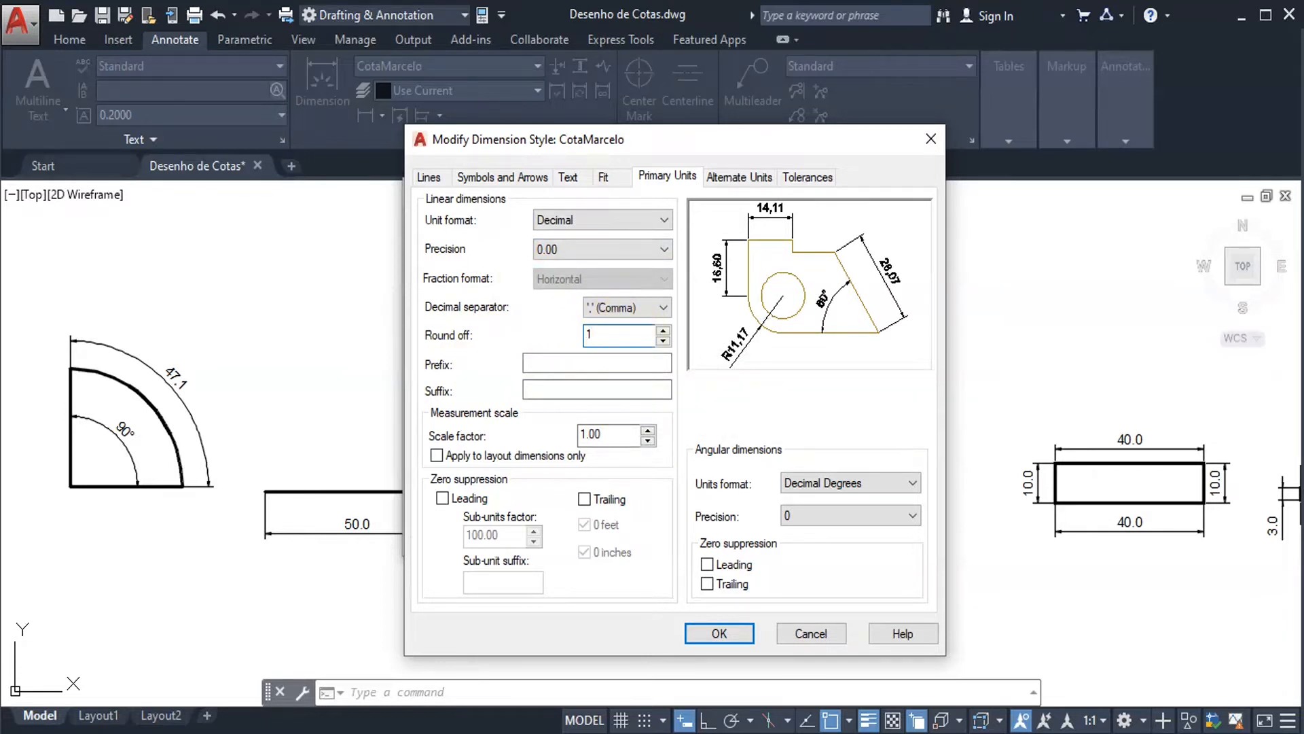
{"action": "left_click", "coordinate": [621, 361]}
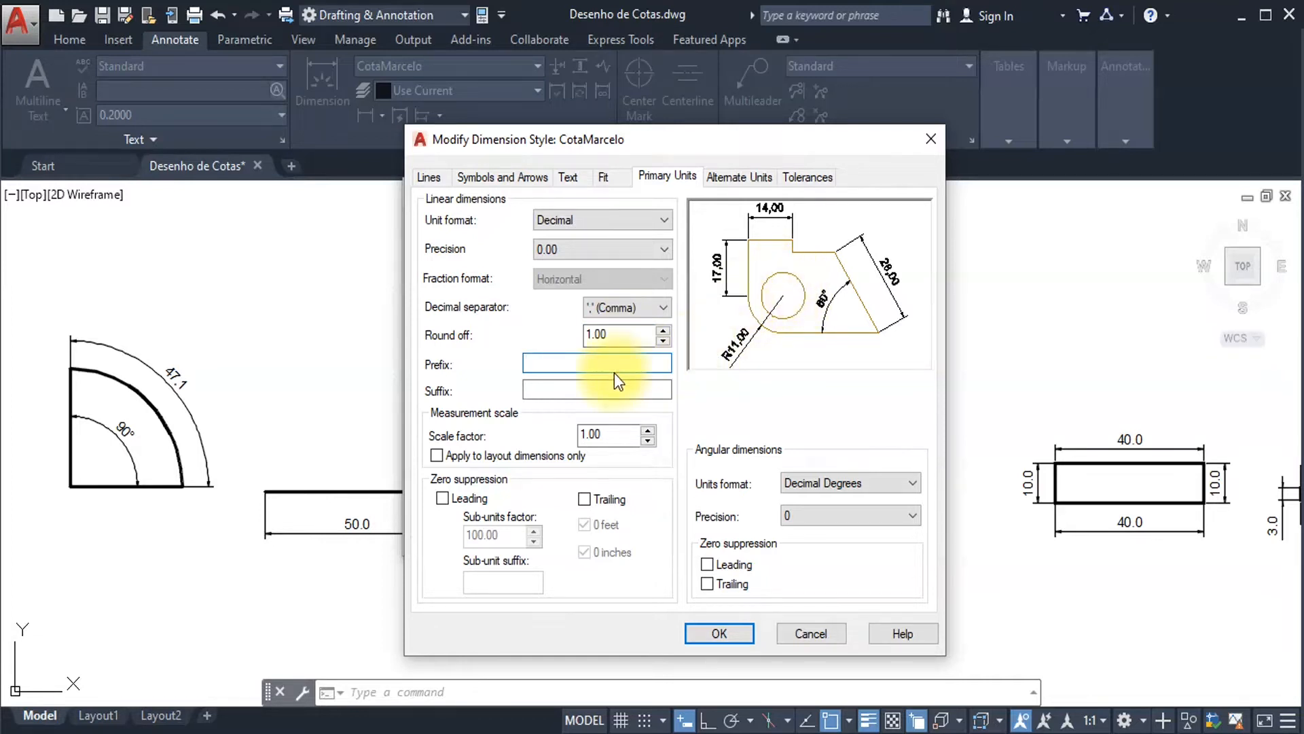
Try a round-off value of 2 for the linear dimensions.
{"action": "left_click", "coordinate": [624, 336]}
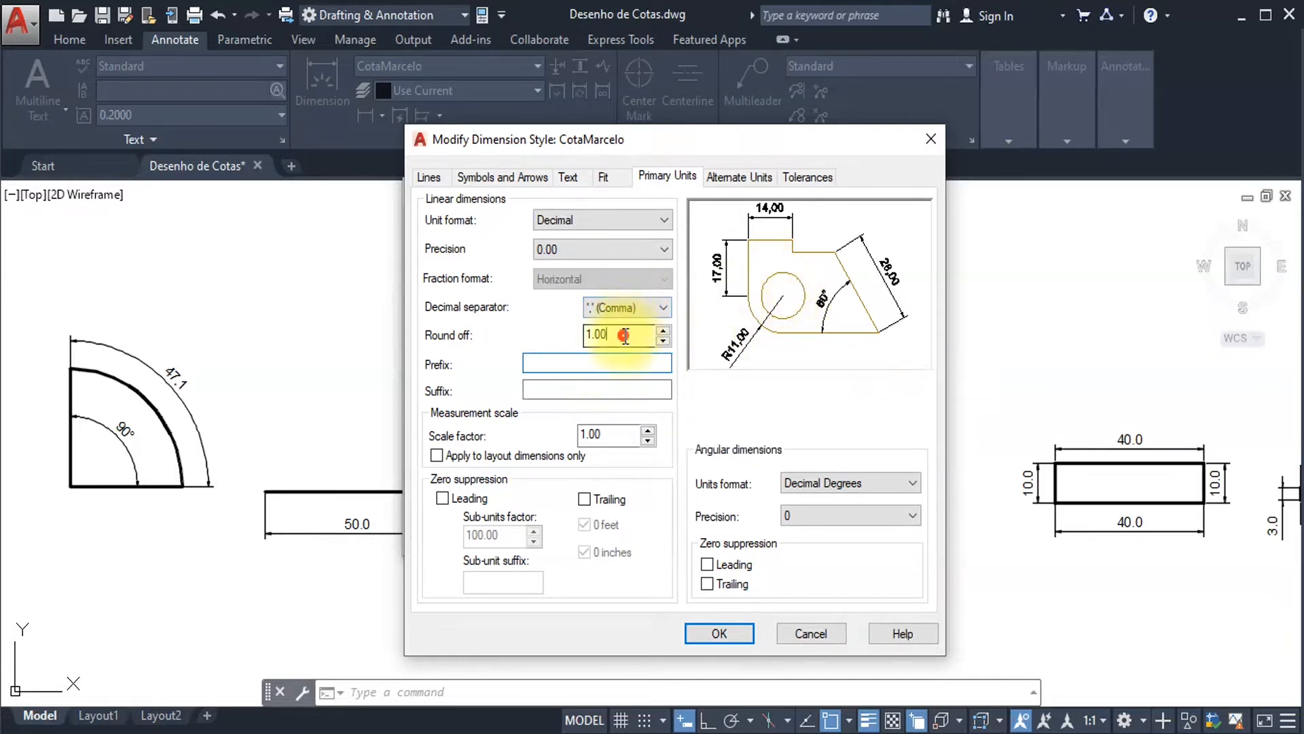
{"action": "key", "text": "BackSpace"}
{"action": "key", "text": "BackSpace"}
{"action": "key", "text": "BackSpace"}
{"action": "key", "text": "BackSpace"}
{"action": "type", "text": "2"}
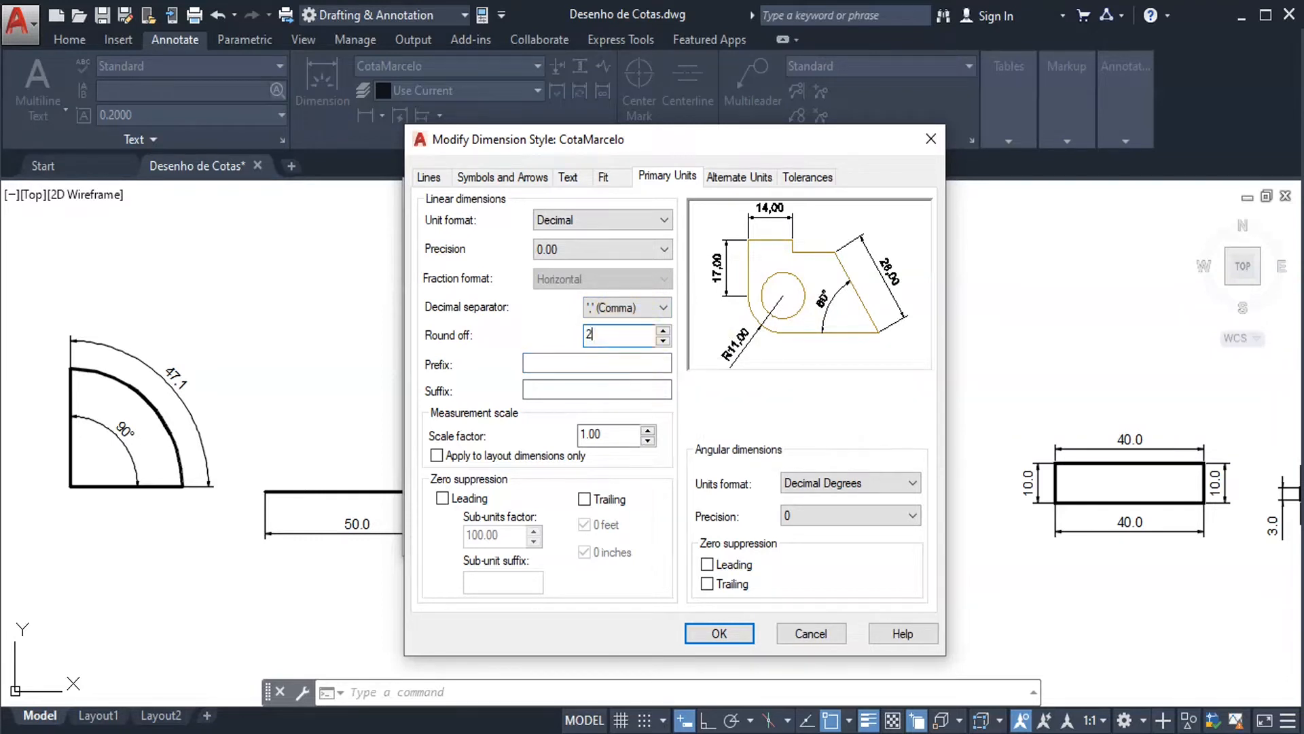
{"action": "left_click", "coordinate": [617, 371]}
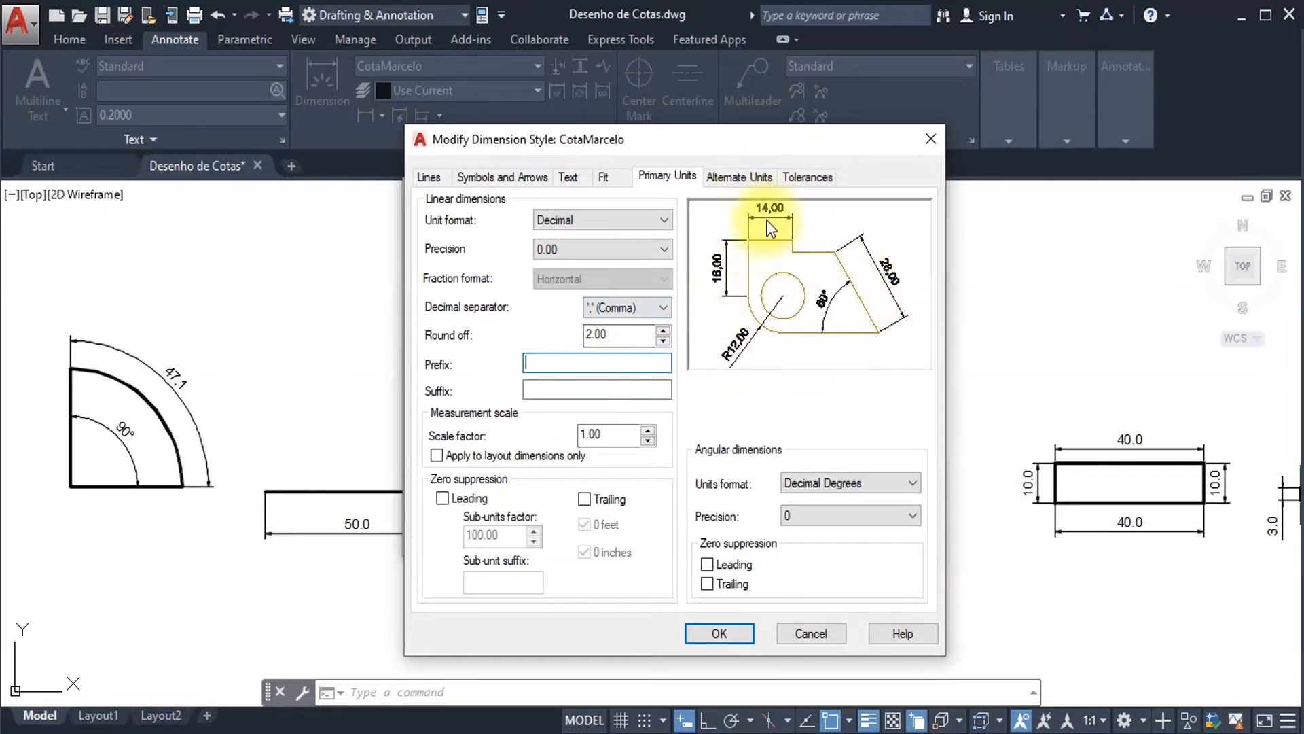
Set the linear dimensions' round-off value back to 0.
{"action": "left_click", "coordinate": [640, 343]}
{"action": "key", "text": "BackSpace"}
{"action": "key", "text": "BackSpace"}
{"action": "key", "text": "BackSpace"}
{"action": "key", "text": "BackSpace"}
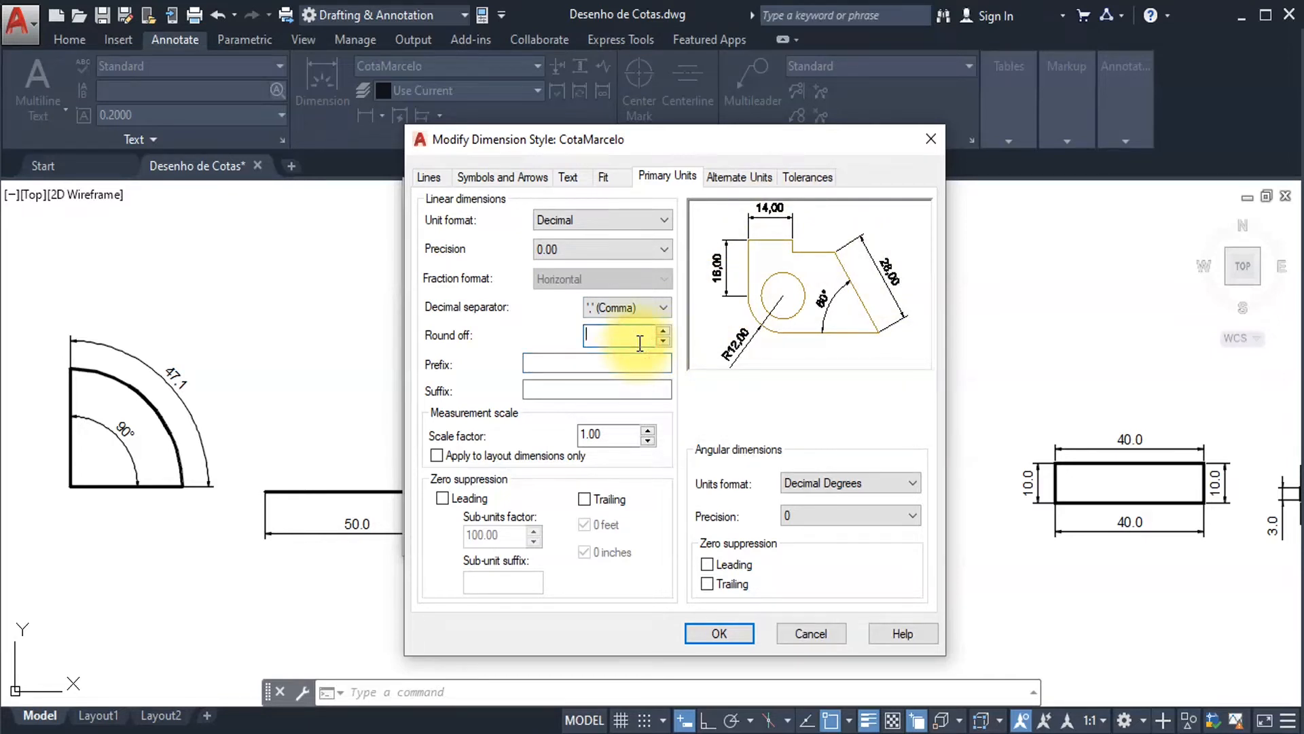
{"action": "type", "text": "0"}
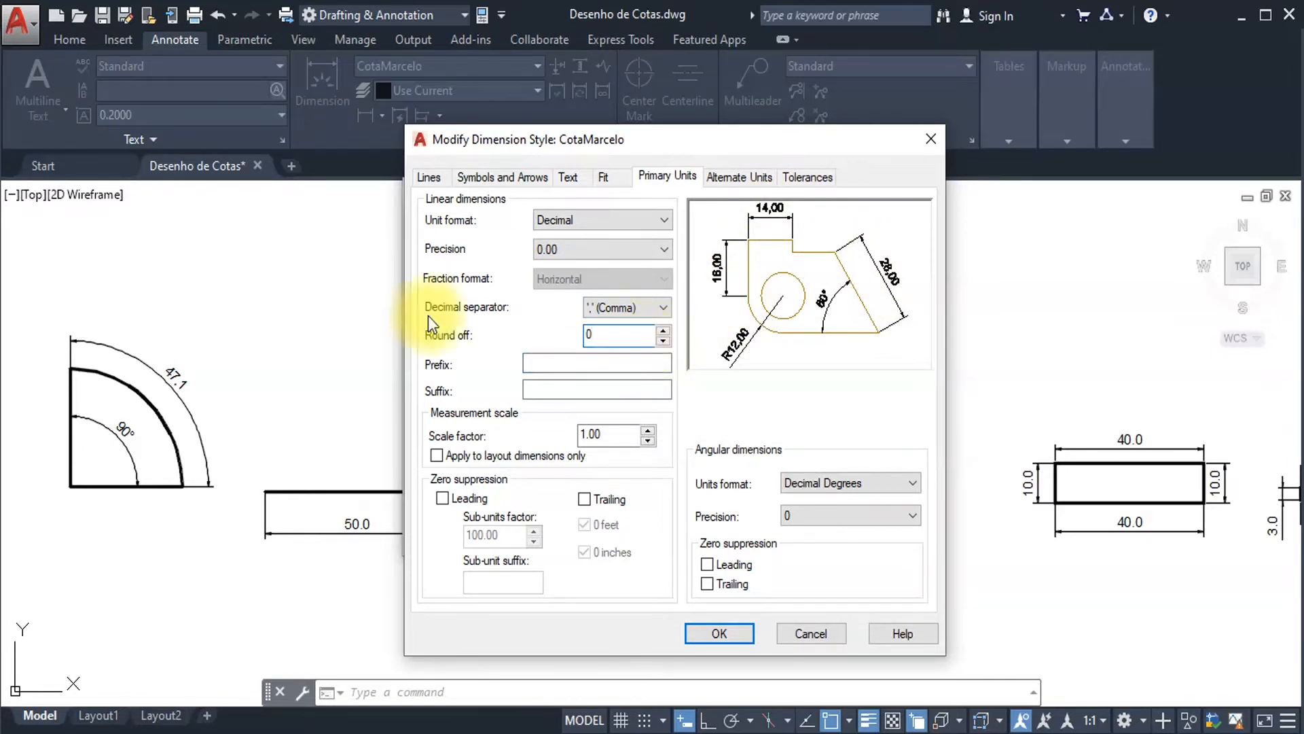
{"action": "left_click", "coordinate": [593, 364]}
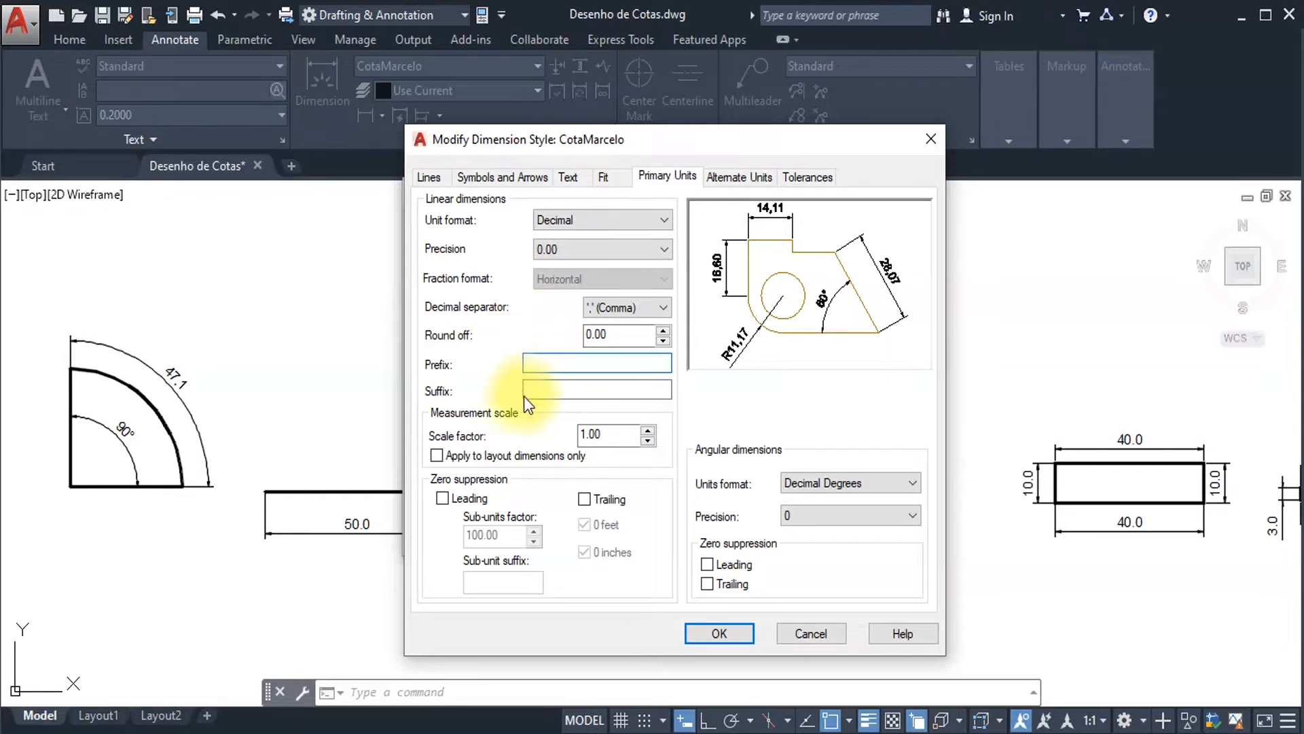
Add the suffix "mm" to the linear dimensions of the style.
{"action": "left_click", "coordinate": [541, 392]}
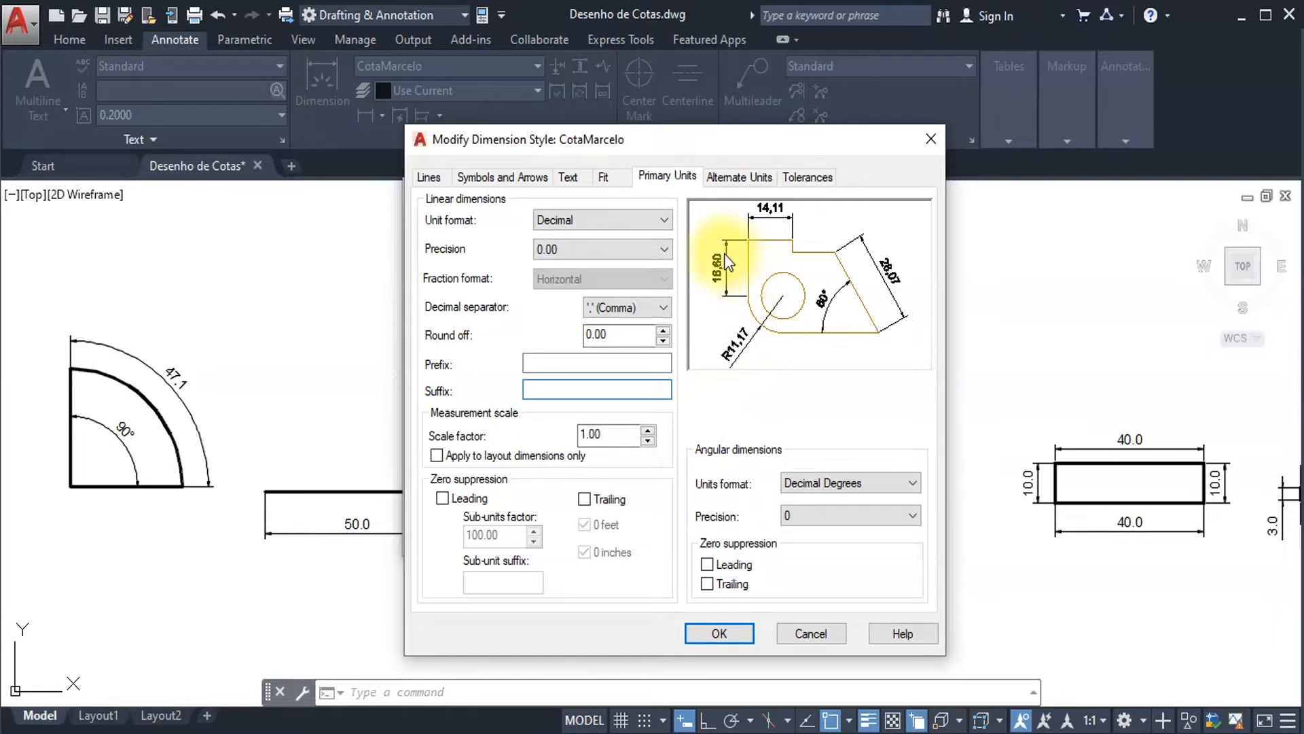
{"action": "type", "text": "mm"}
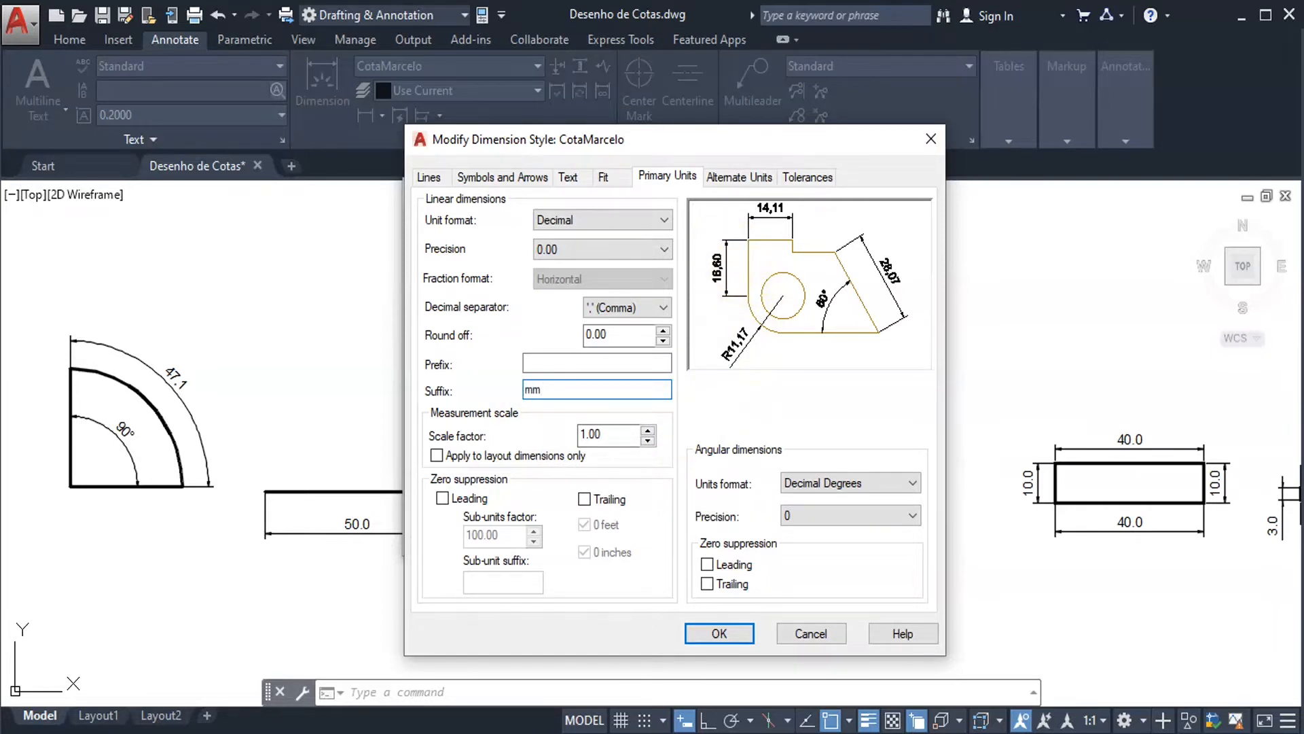
{"action": "left_click", "coordinate": [548, 362]}
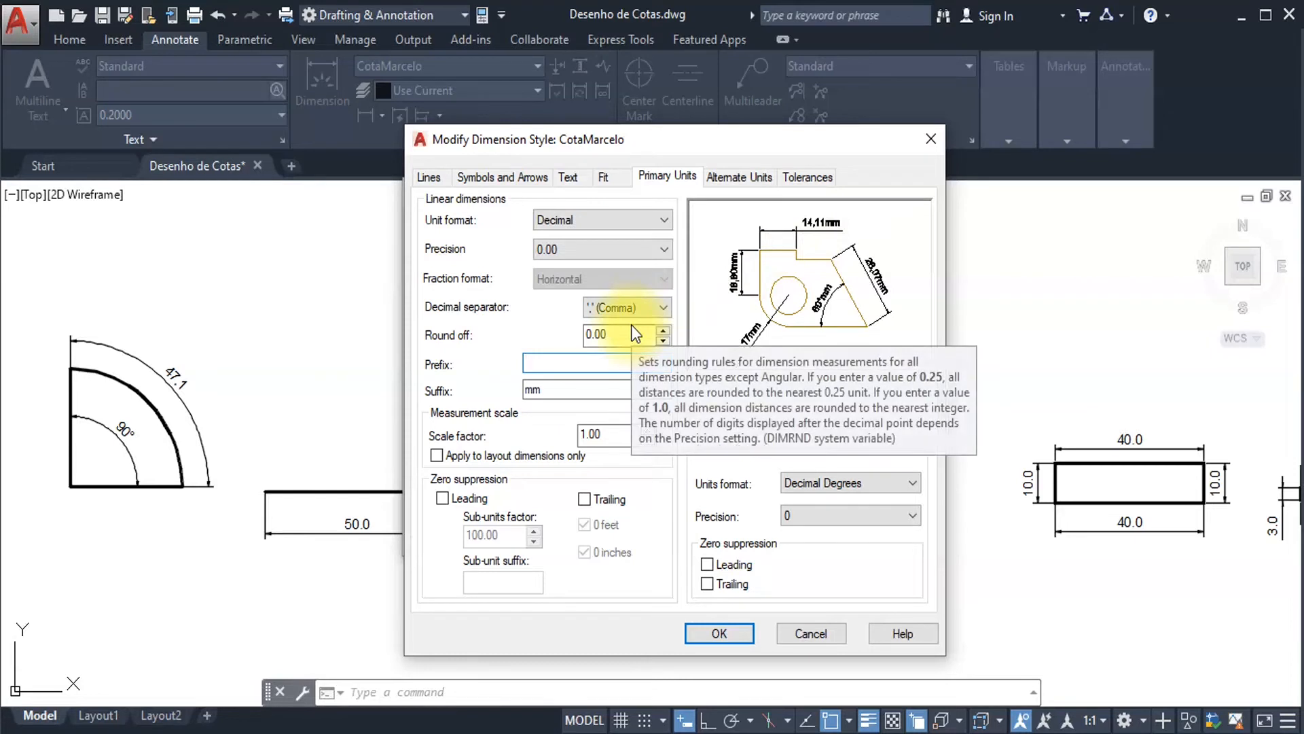
Try the prefix "v" on the linear dimensions and clear it again.
{"action": "type", "text": "v"}
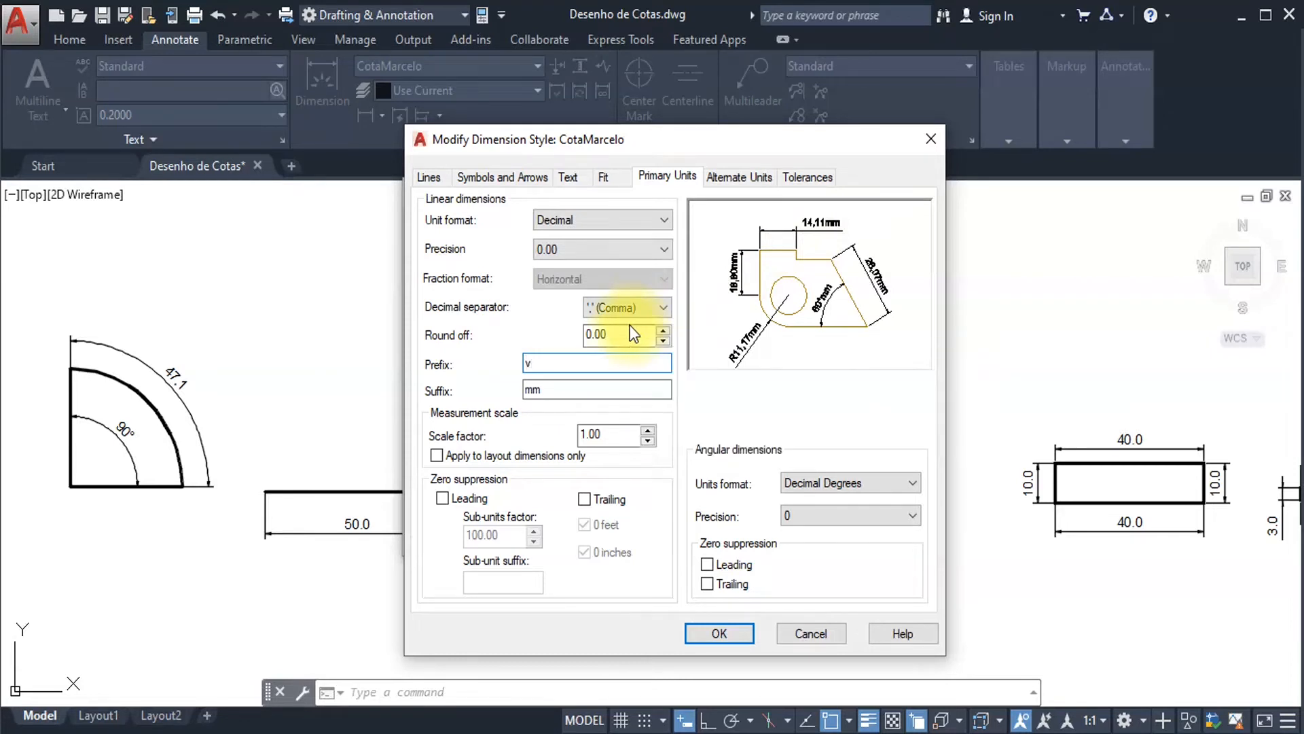
{"action": "left_click", "coordinate": [575, 396]}
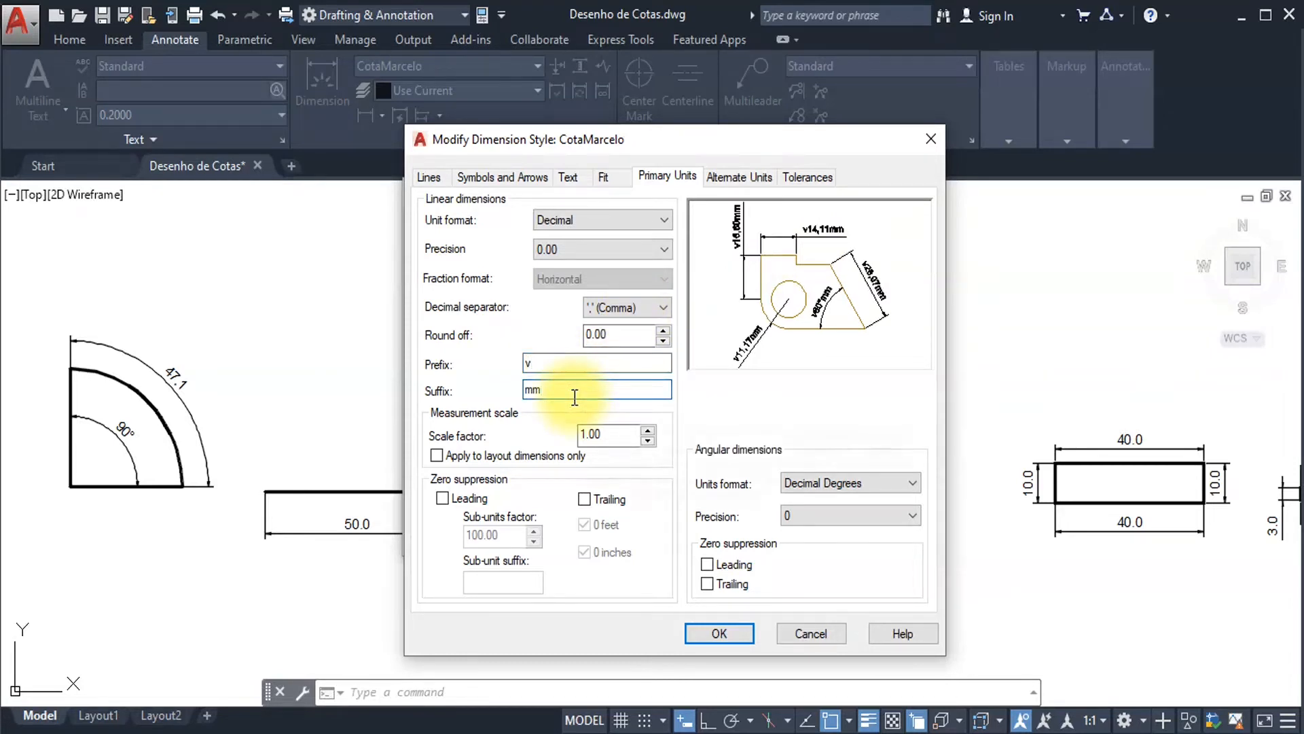
{"action": "left_click", "coordinate": [545, 368]}
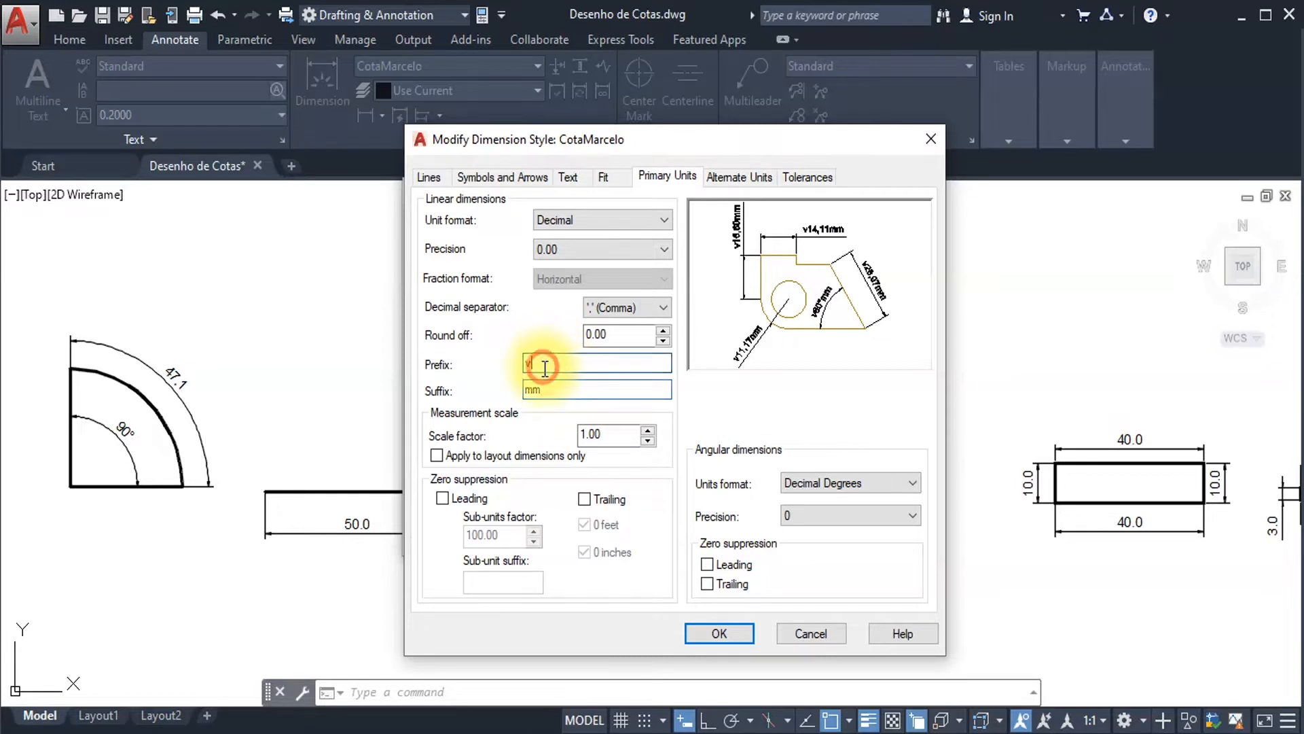
{"action": "key", "text": "BackSpace"}
Remove the "mm" suffix from the linear dimensions, leaving the suffix empty.
{"action": "left_click", "coordinate": [549, 385]}
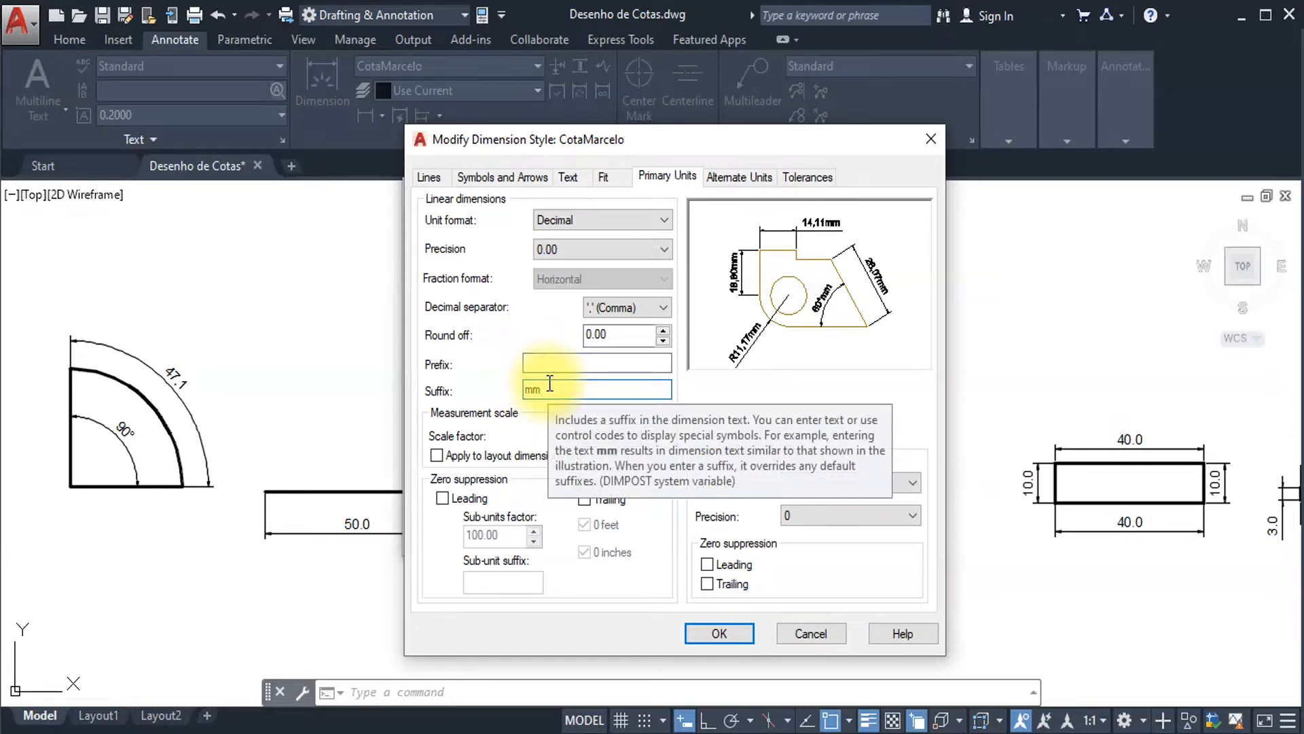
{"action": "key", "text": "BackSpace"}
{"action": "key", "text": "BackSpace"}
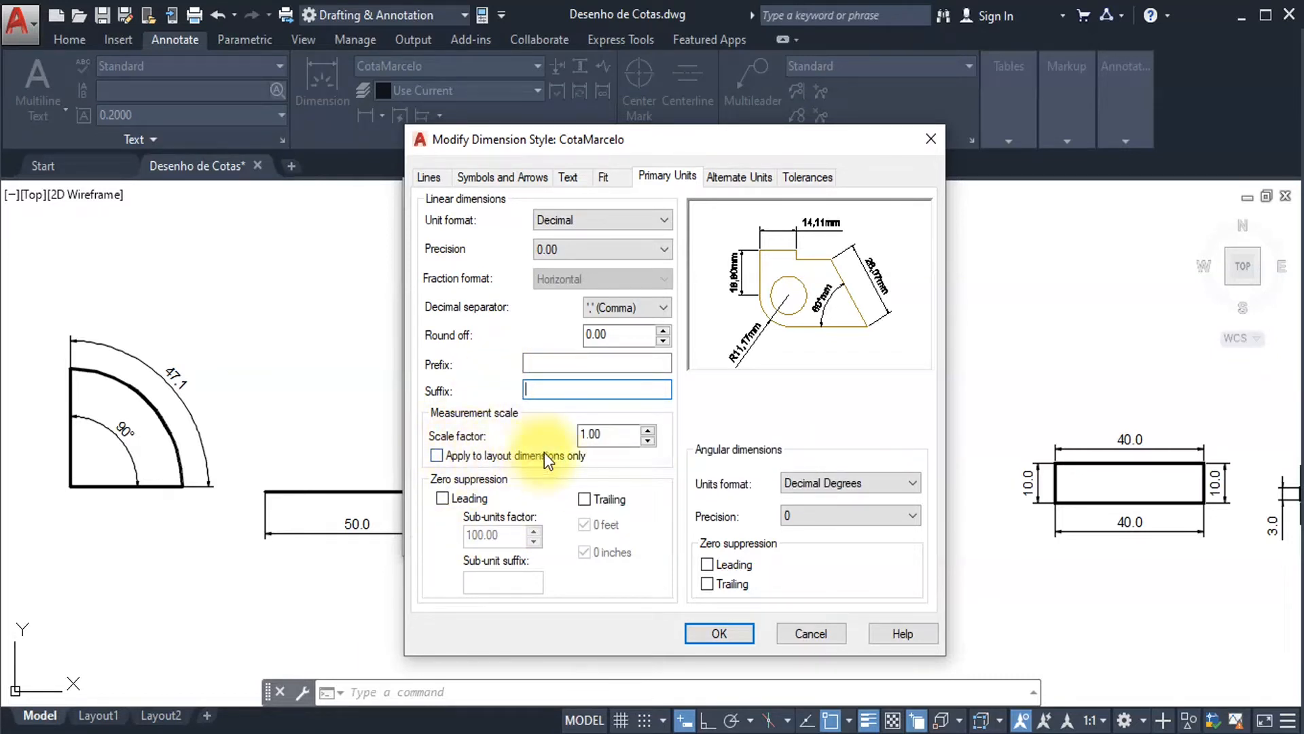
Examine the overall scale for dimension features in the fit settings and return to the primary units' measurement scale.
{"action": "left_click", "coordinate": [604, 433]}
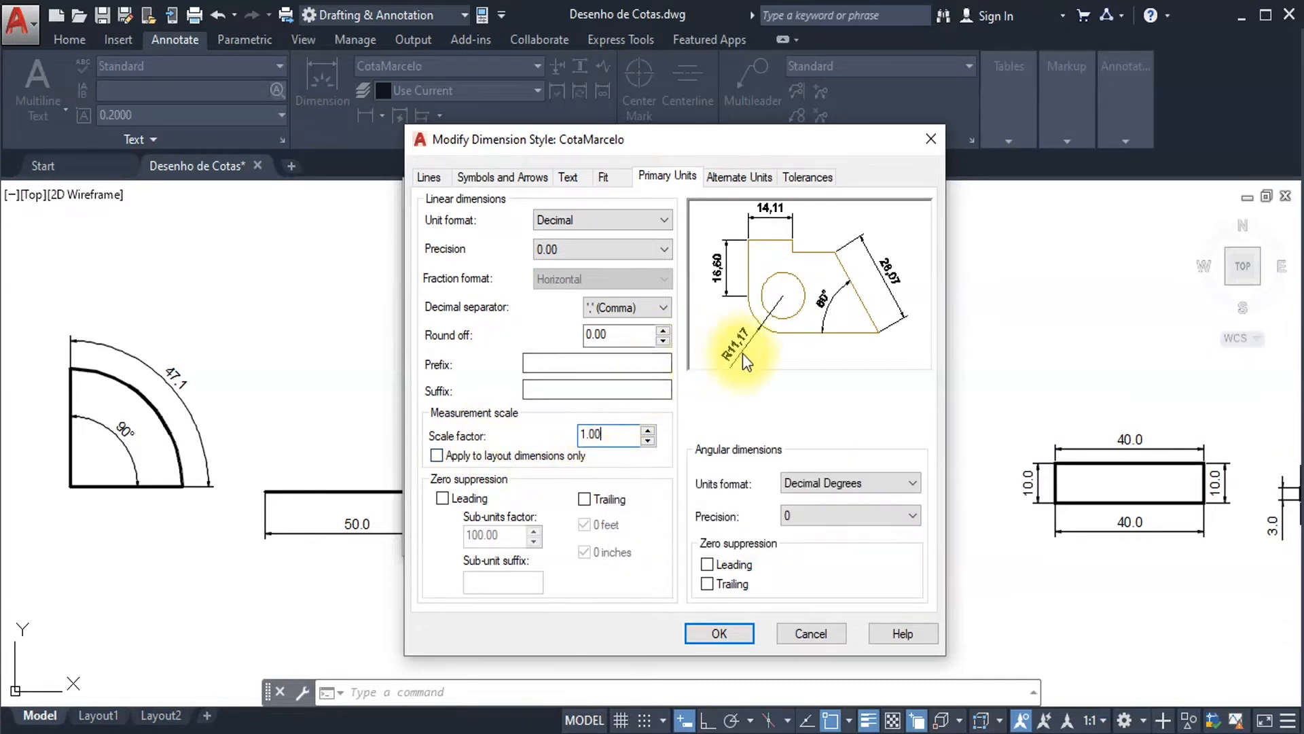
{"action": "left_click", "coordinate": [613, 182]}
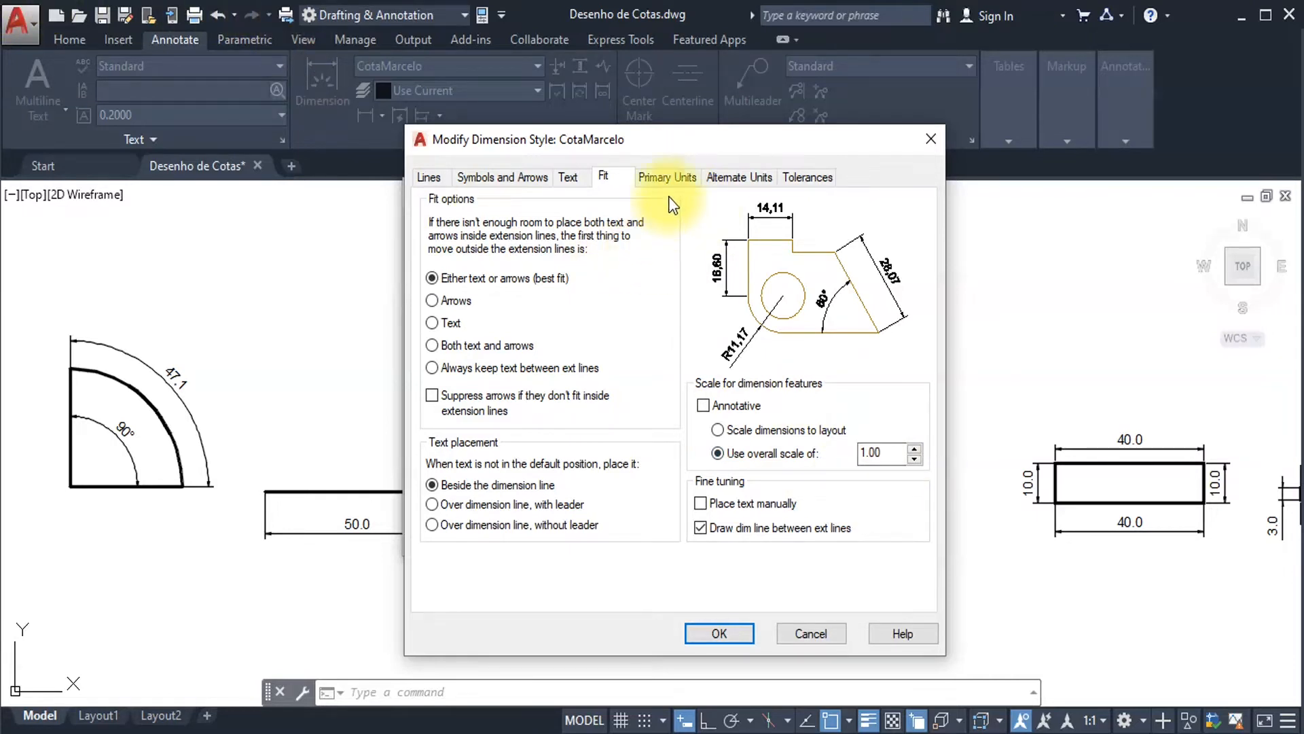
{"action": "left_click", "coordinate": [672, 177]}
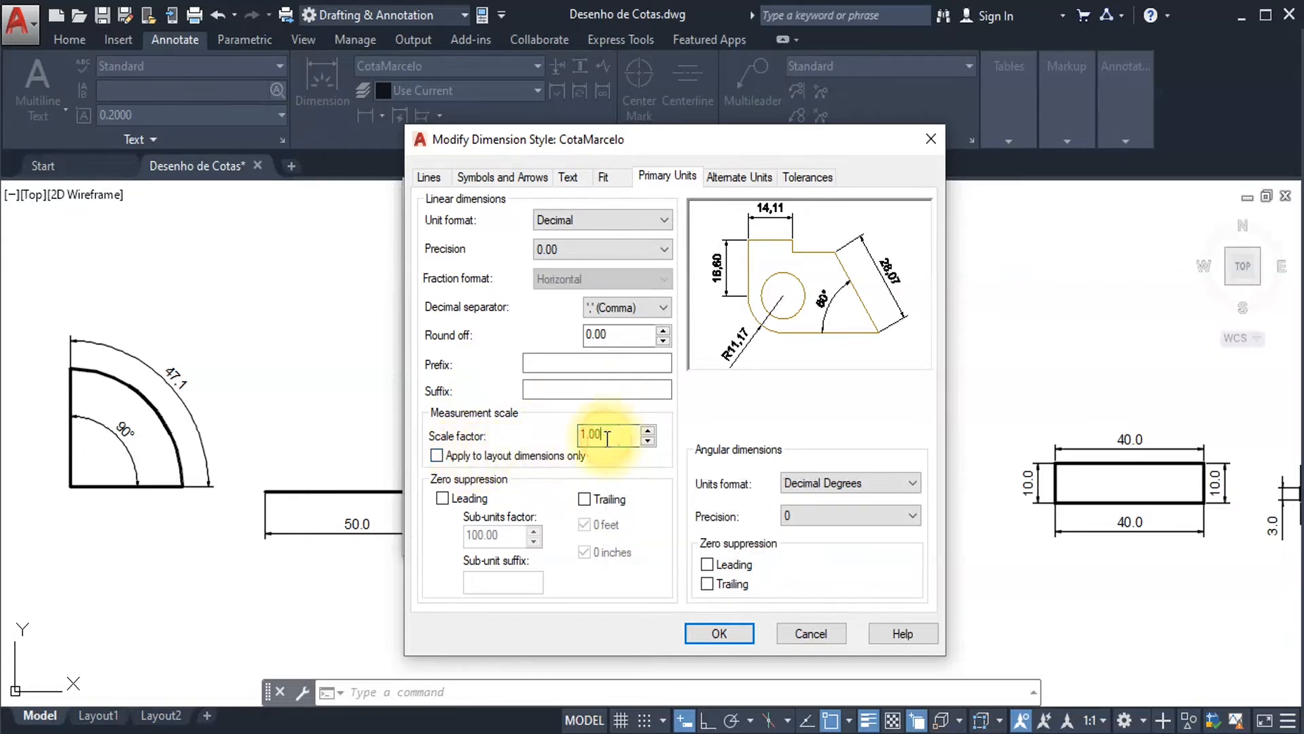
Set the linear measurement scale factor to 0.1, save the CotaMarcelo style and return to the drawing.
{"action": "key", "text": "BackSpace"}
{"action": "key", "text": "BackSpace"}
{"action": "key", "text": "BackSpace"}
{"action": "key", "text": "BackSpace"}
{"action": "type", "text": "1/"}
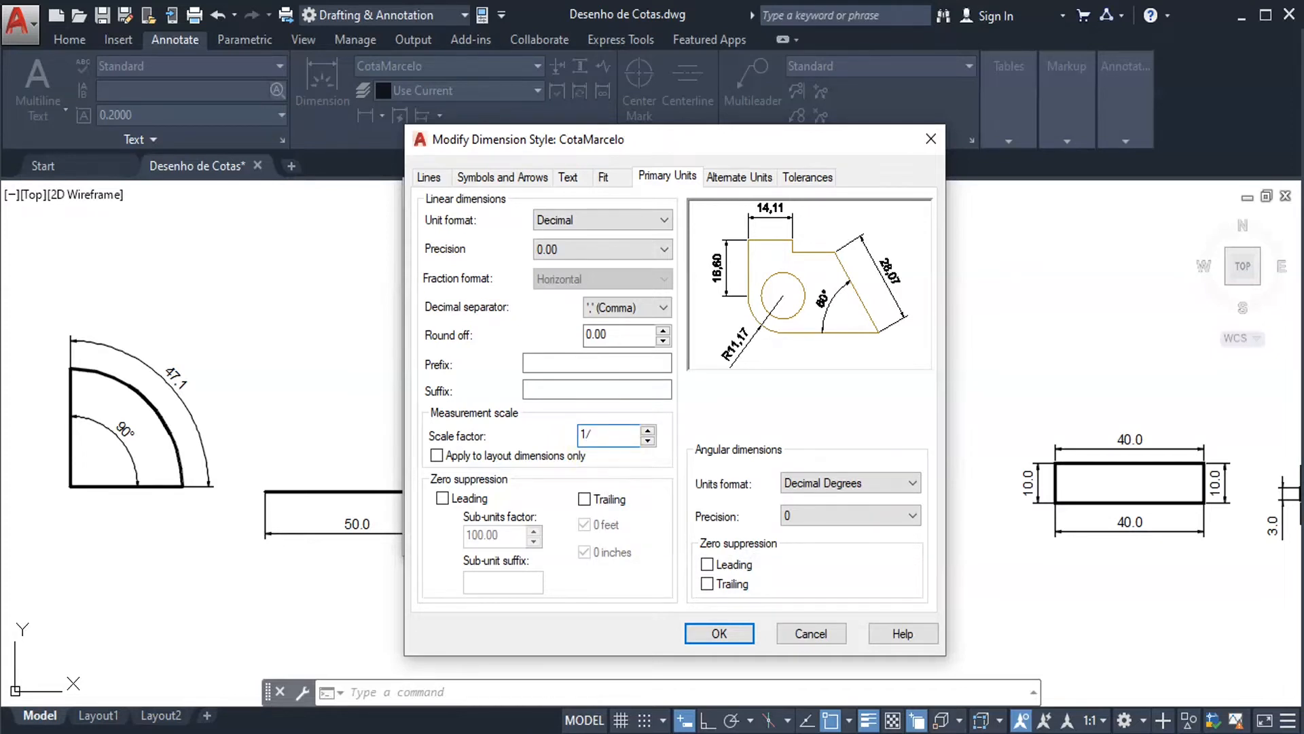
{"action": "type", "text": "10"}
{"action": "key", "text": "BackSpace"}
{"action": "key", "text": "BackSpace"}
{"action": "key", "text": "BackSpace"}
{"action": "key", "text": "BackSpace"}
{"action": "type", "text": ".1"}
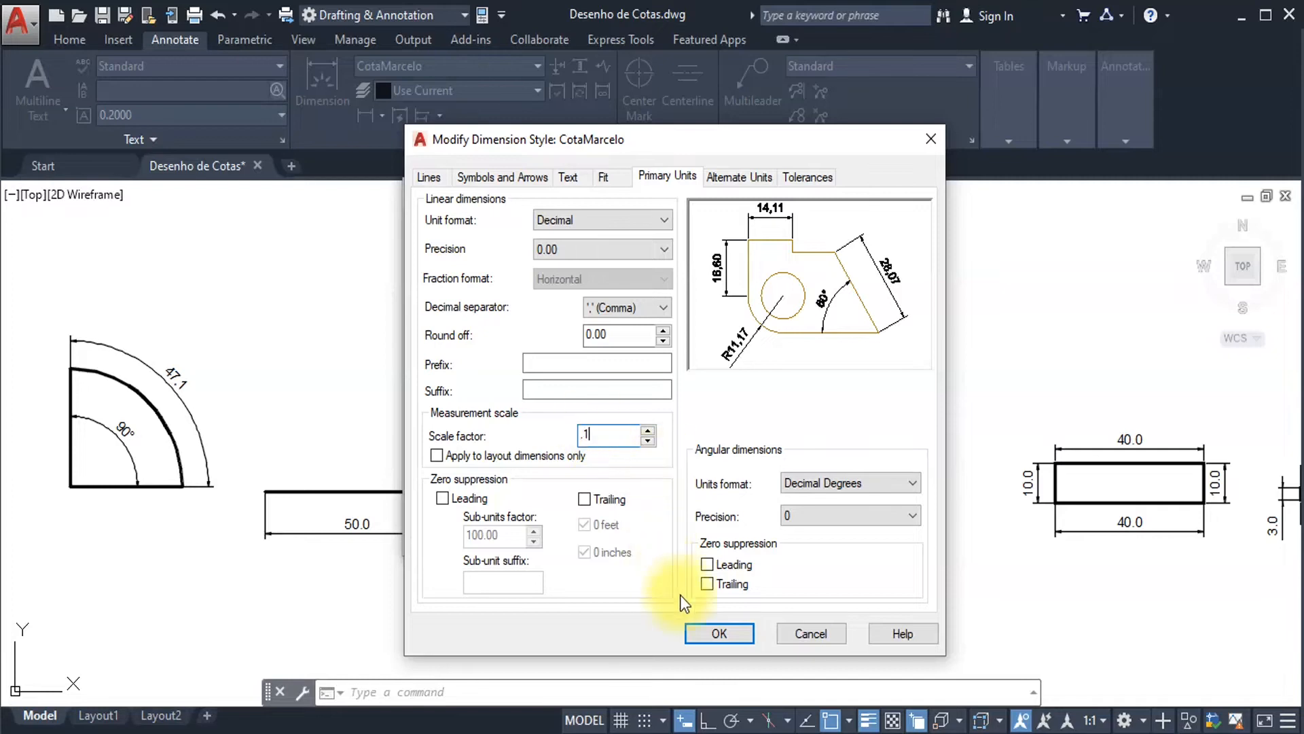
{"action": "left_click", "coordinate": [728, 630]}
{"action": "left_click", "coordinate": [756, 529]}
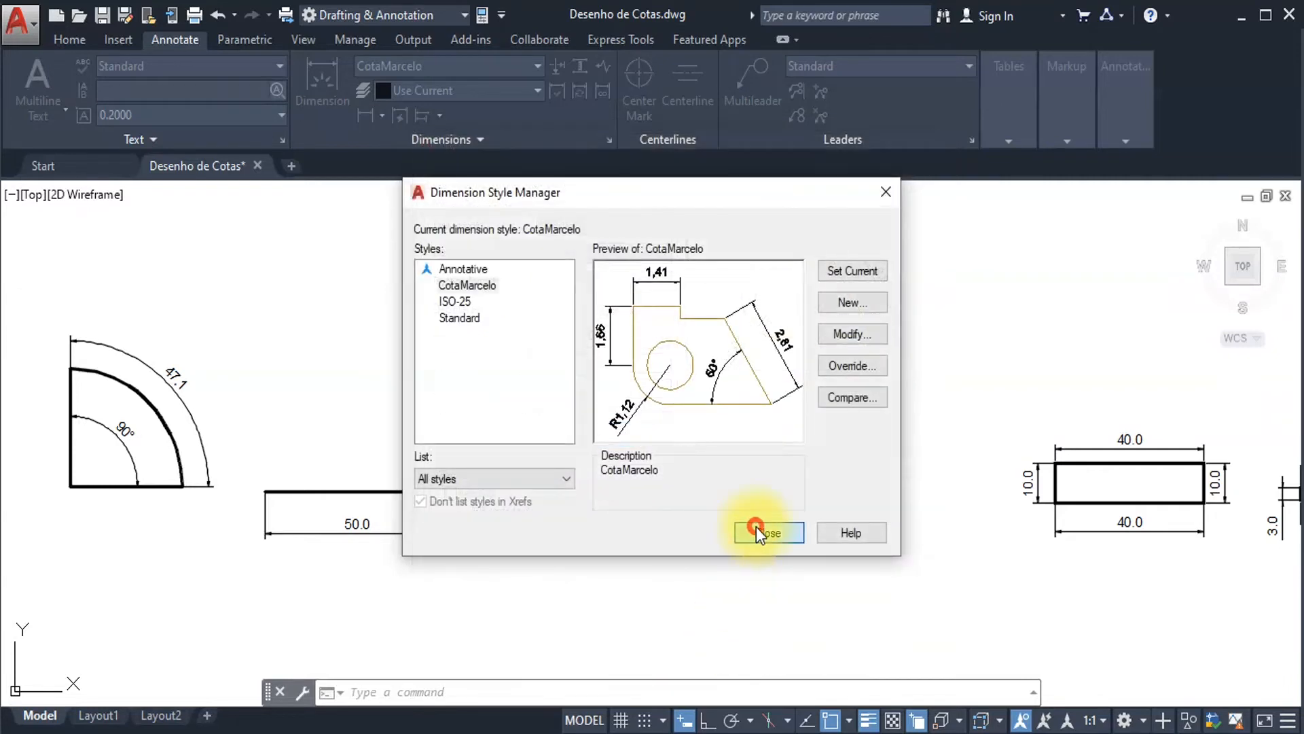
Measure the length of the upper edge of the taller dimensioned rectangle with the DIST command.
{"action": "scroll", "coordinate": [1015, 465], "scroll_direction": "up", "scroll_amount": 4}
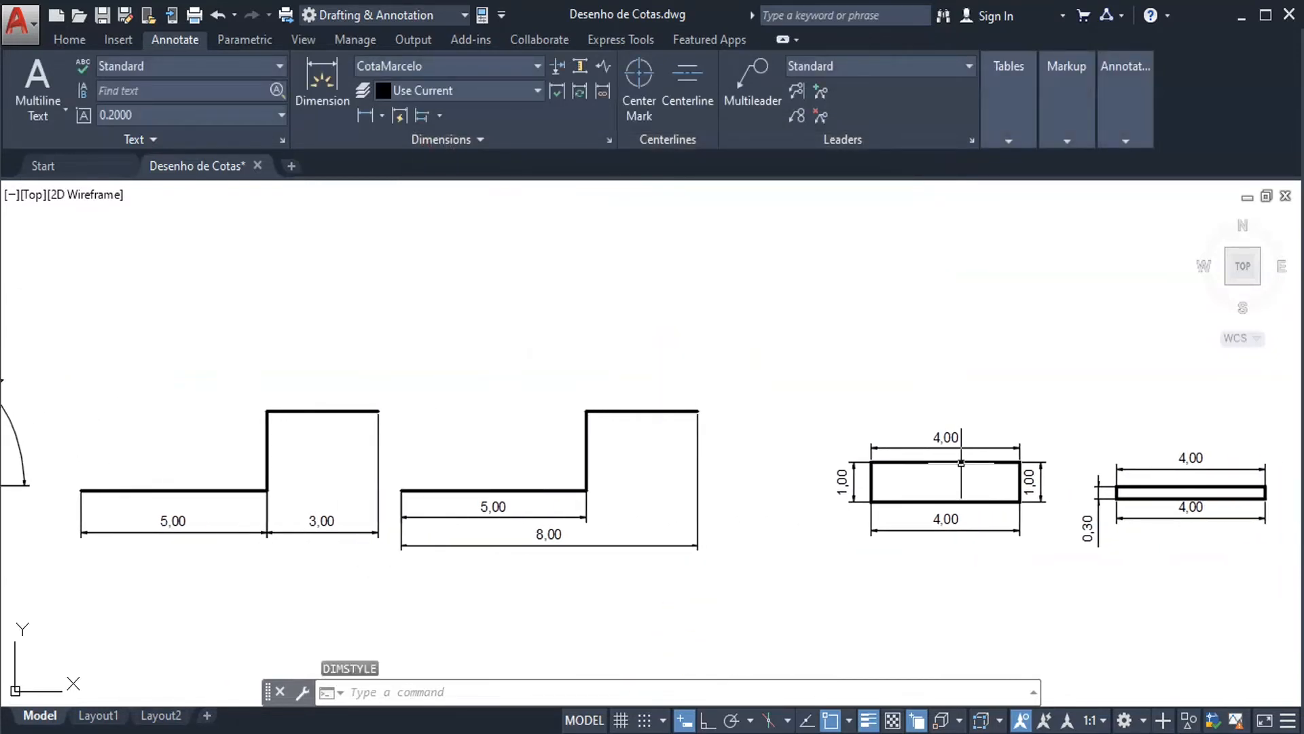
{"action": "middle_click_drag", "start_coordinate": [962, 463], "coordinate": [882, 437]}
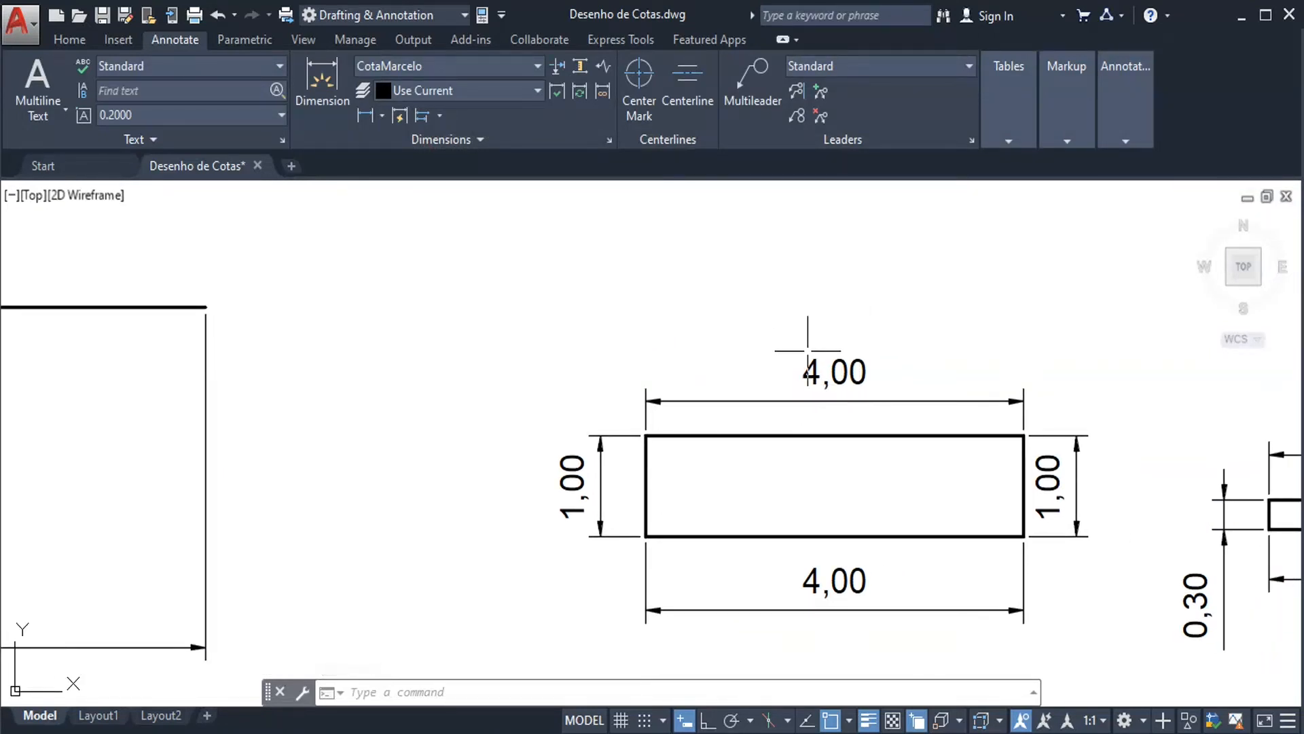
{"action": "scroll", "coordinate": [807, 410], "scroll_direction": "up", "scroll_amount": 2}
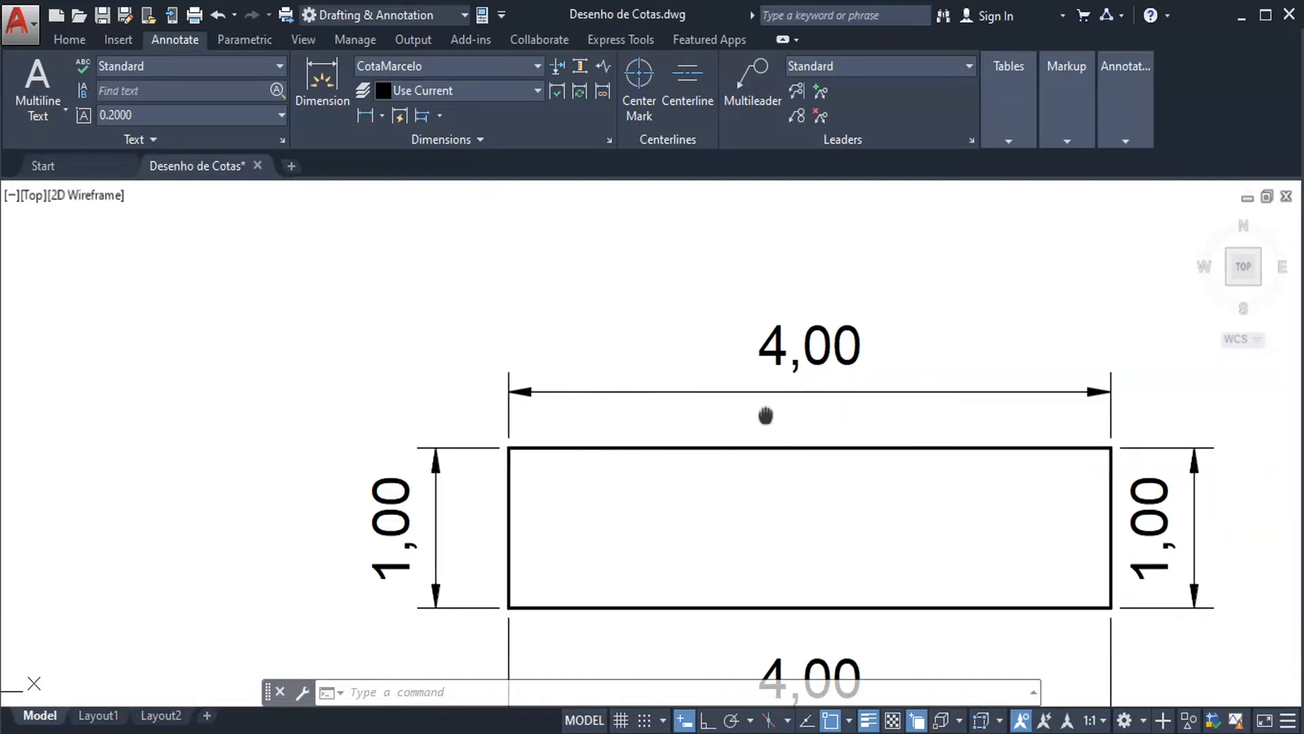
{"action": "type", "text": "di"}
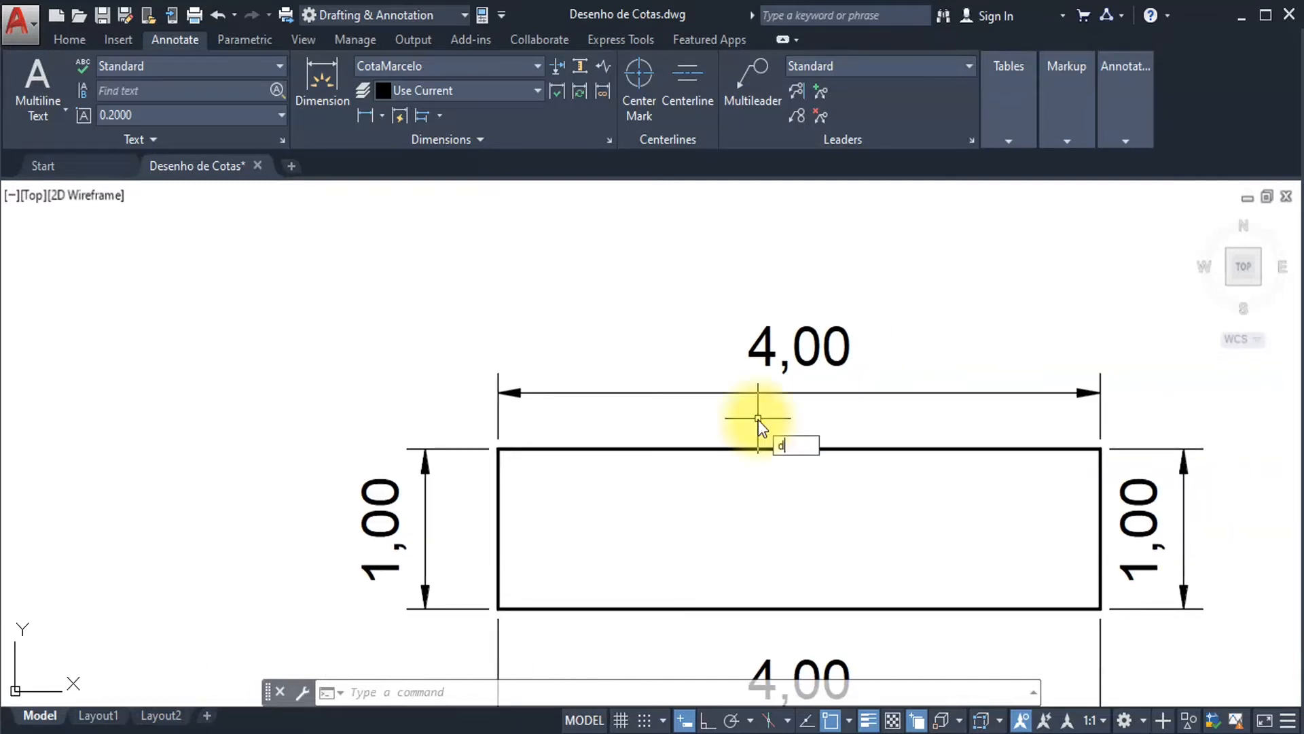
{"action": "key", "text": "Return"}
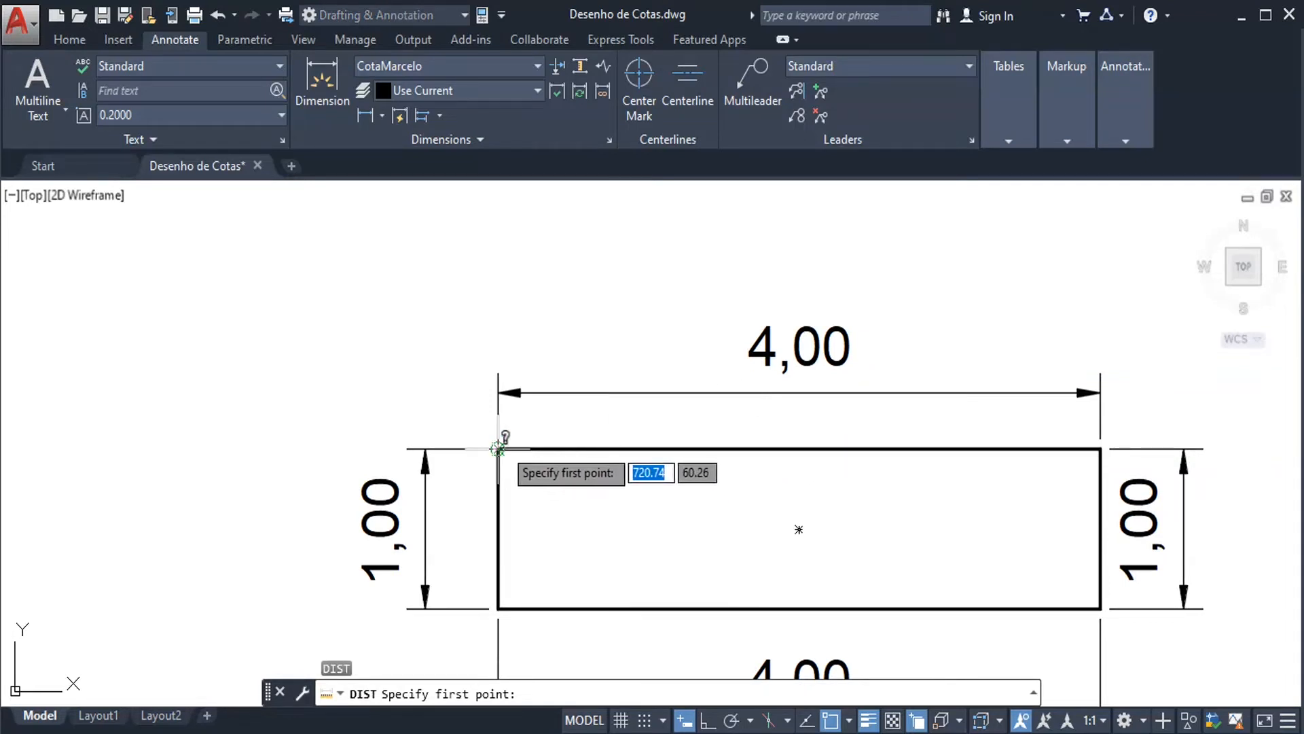
{"action": "left_click", "coordinate": [499, 449]}
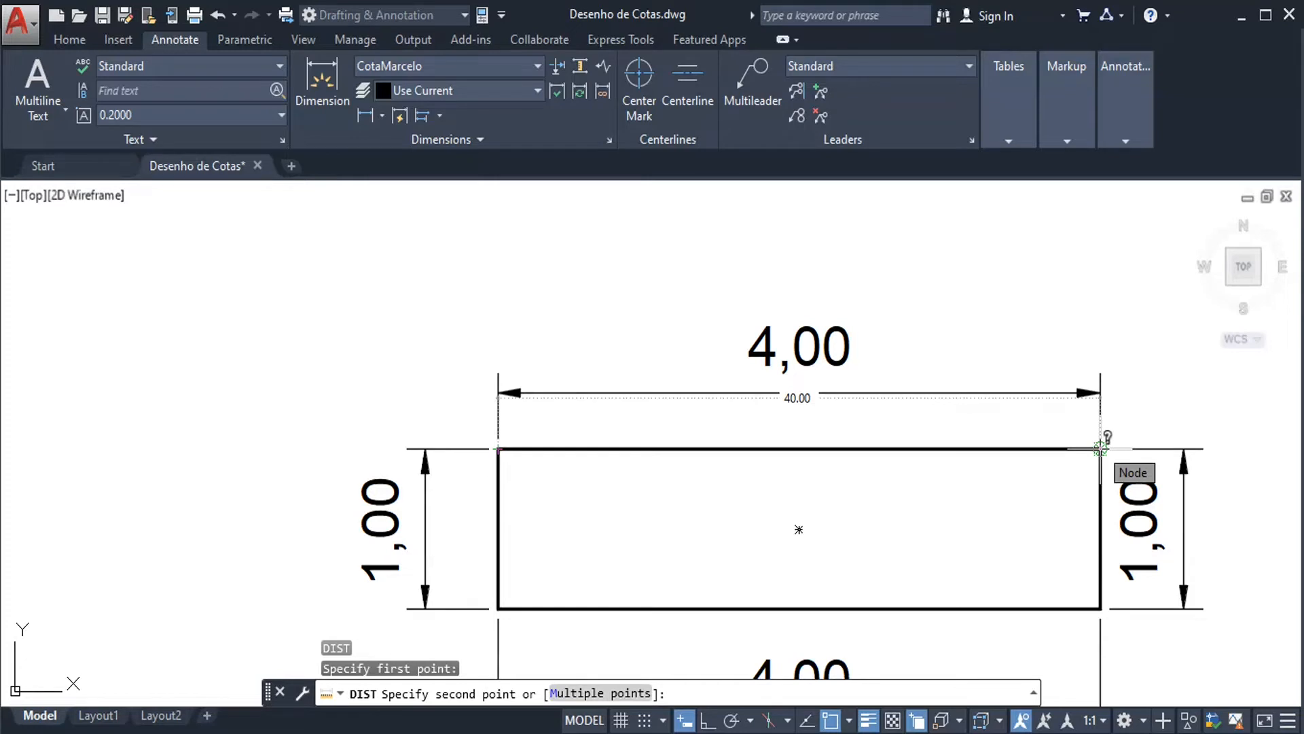
{"action": "key", "text": "Escape"}
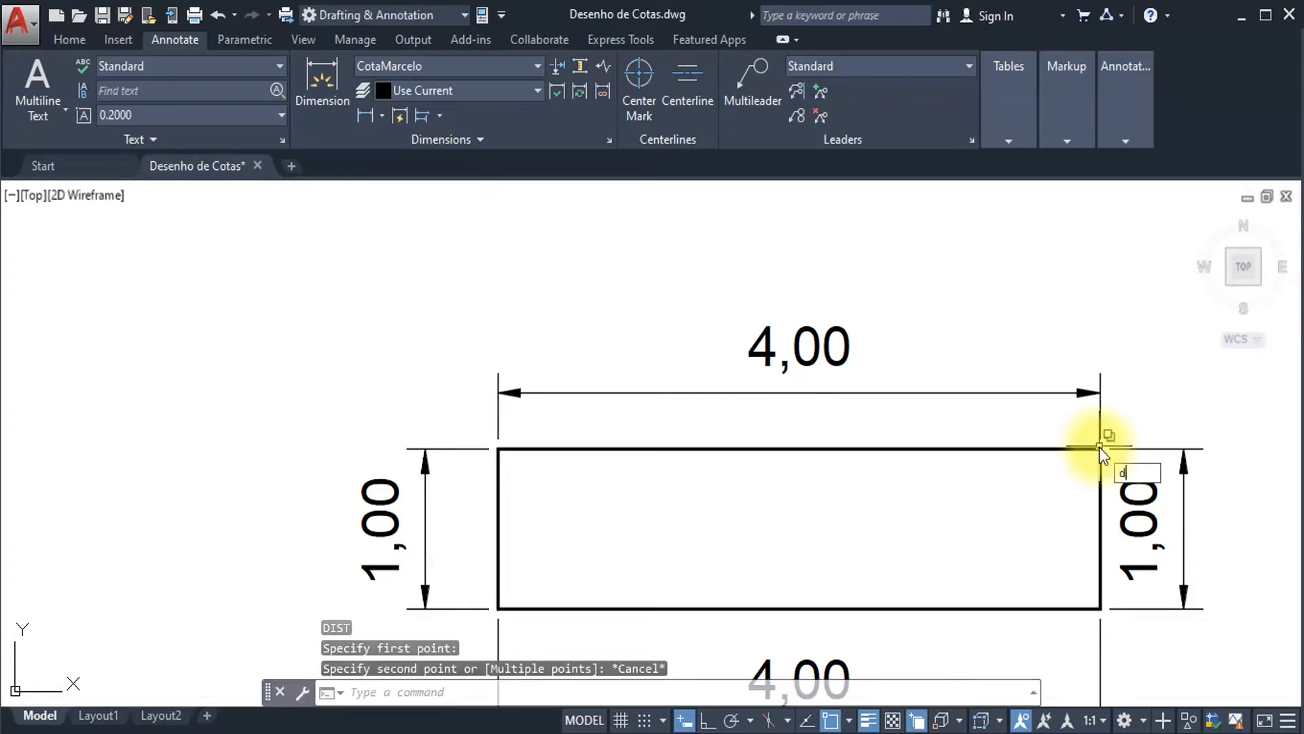
Reopen the CotaMarcelo dimension style for modification at its primary units settings.
{"action": "type", "text": "d"}
{"action": "key", "text": "Return"}
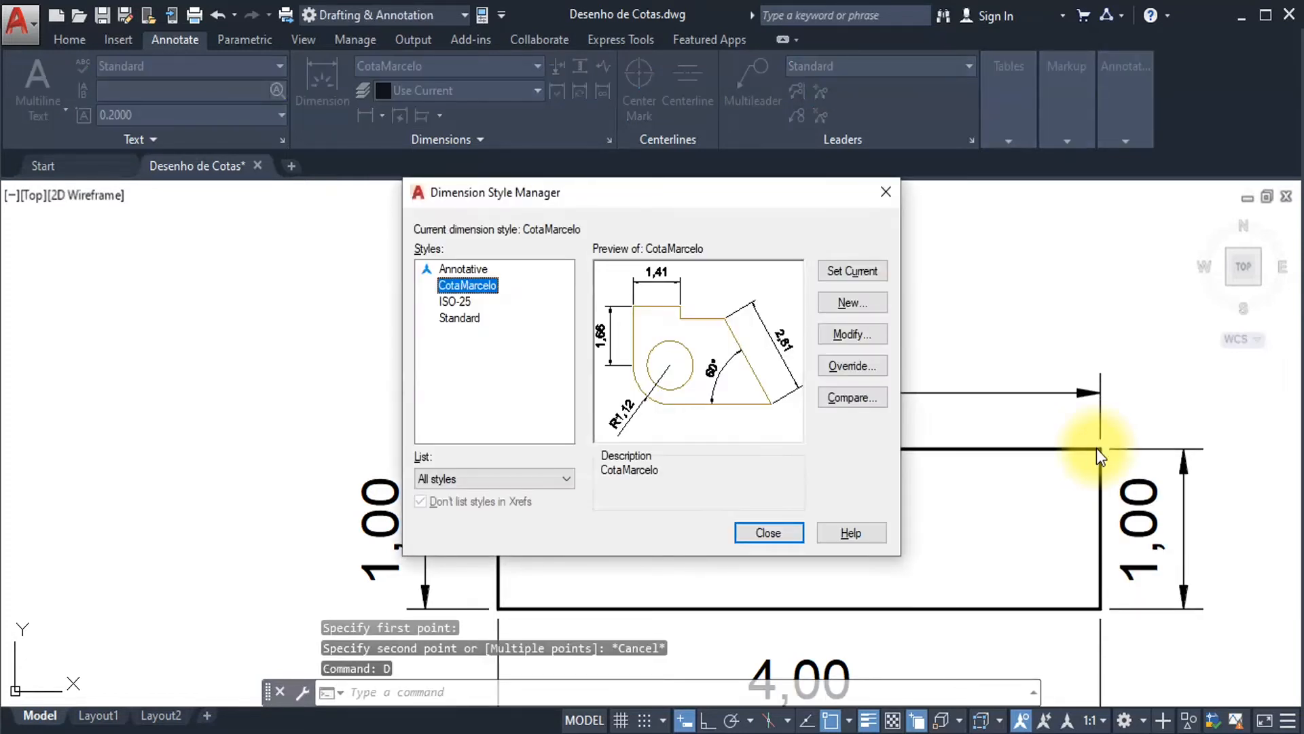
{"action": "left_click", "coordinate": [840, 338]}
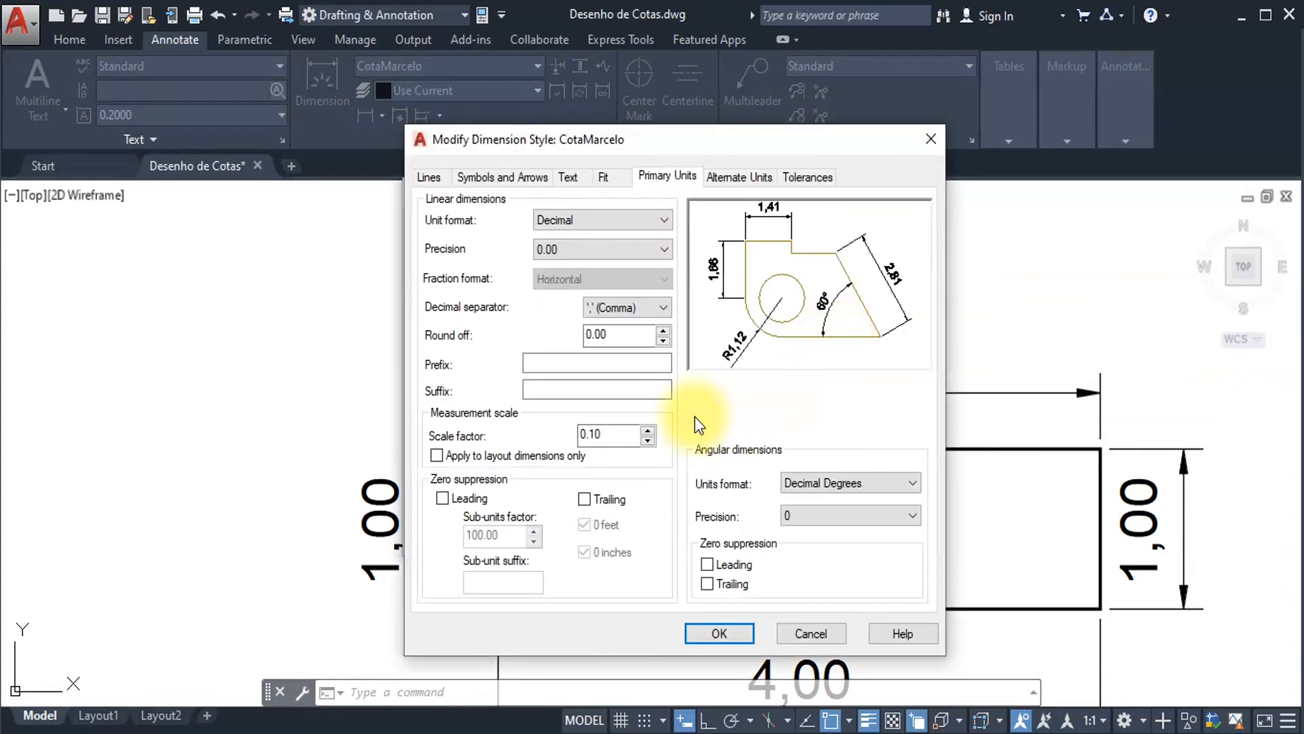
{"action": "left_click", "coordinate": [443, 497]}
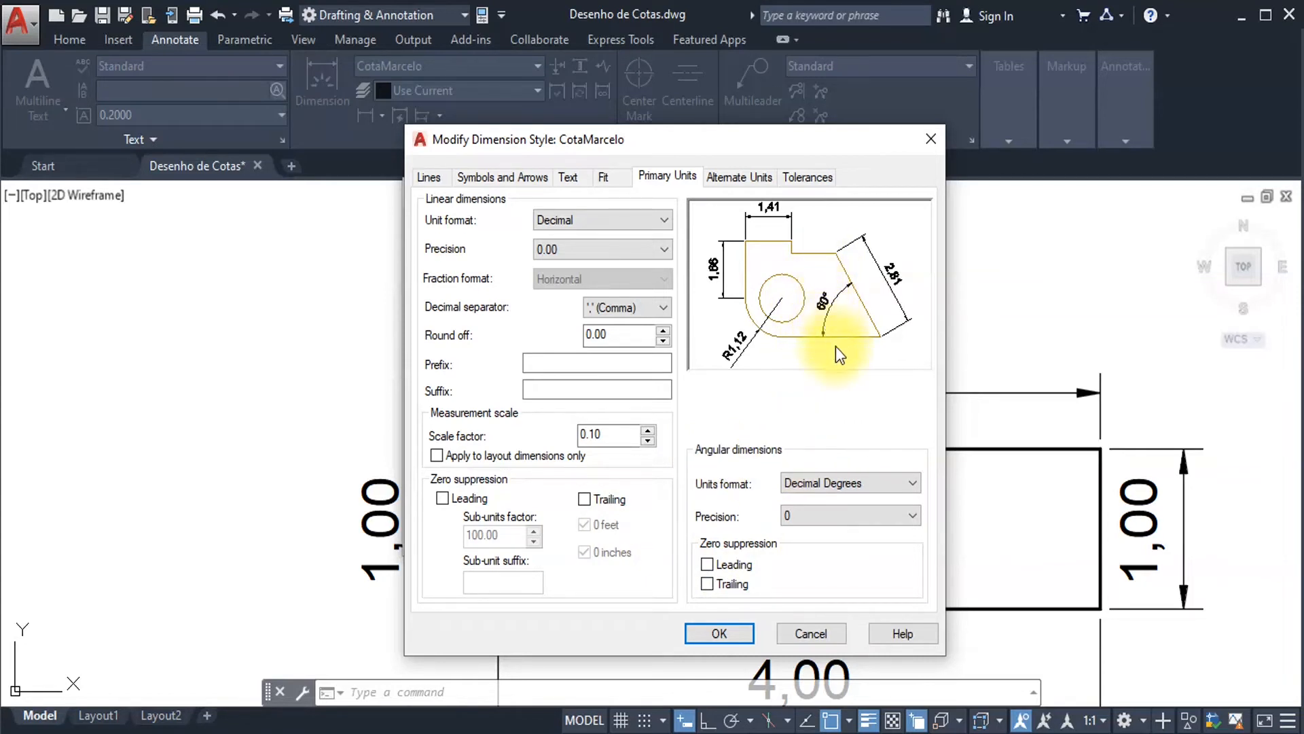
Try Radians as the units format of the angular dimensions and switch back to Decimal Degrees.
{"action": "left_click", "coordinate": [913, 484]}
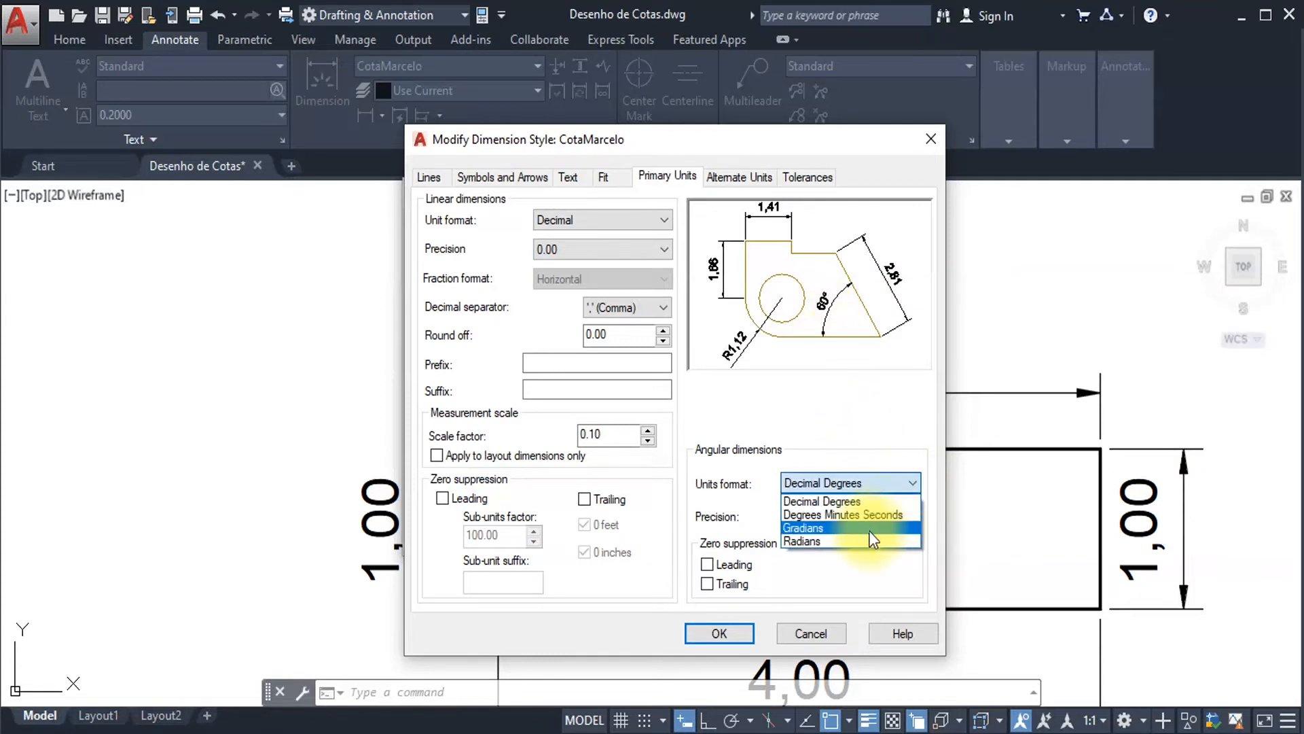
{"action": "left_click", "coordinate": [827, 540]}
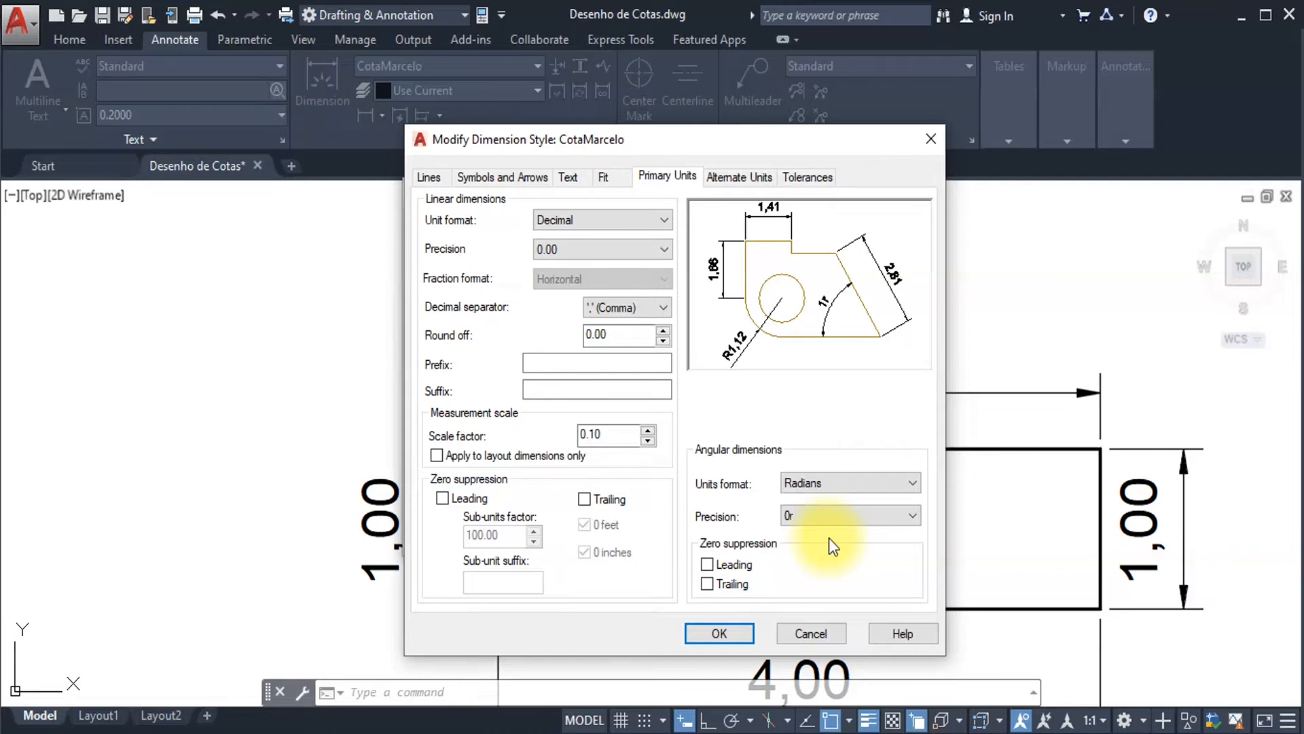
{"action": "left_click", "coordinate": [912, 486]}
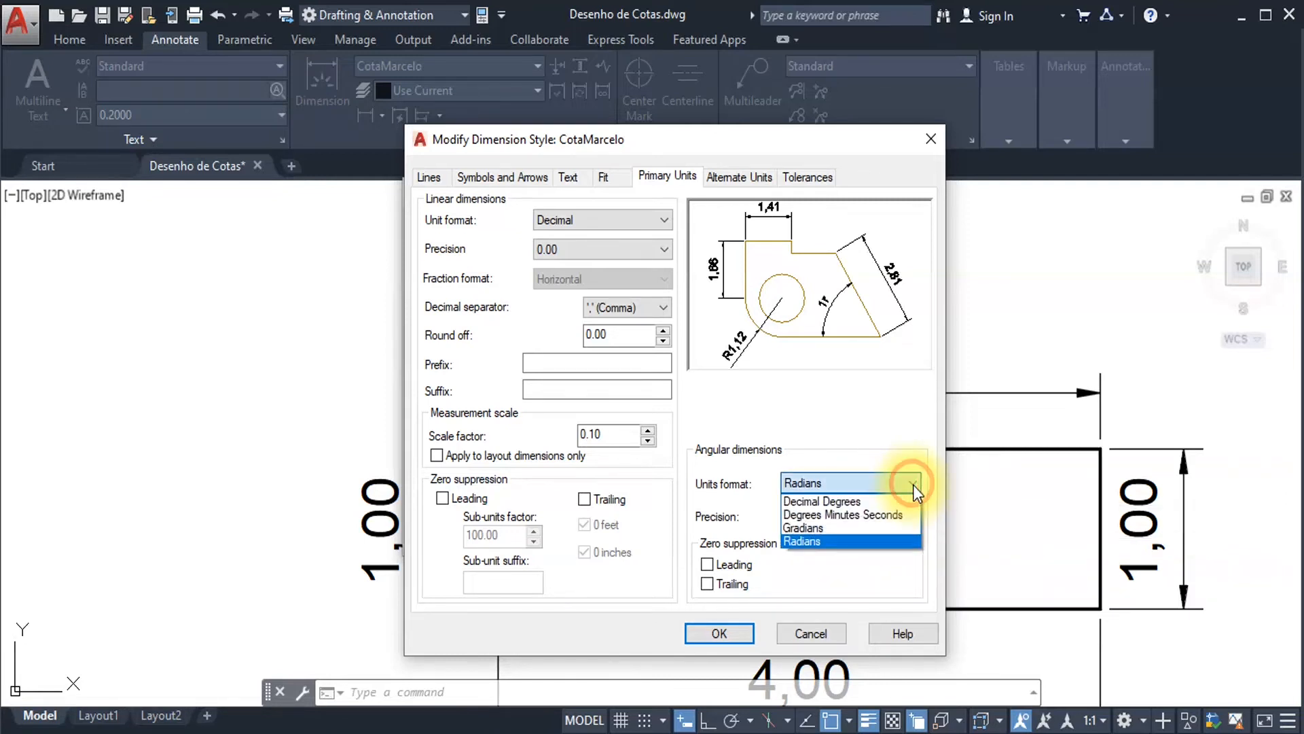
{"action": "left_click", "coordinate": [839, 501]}
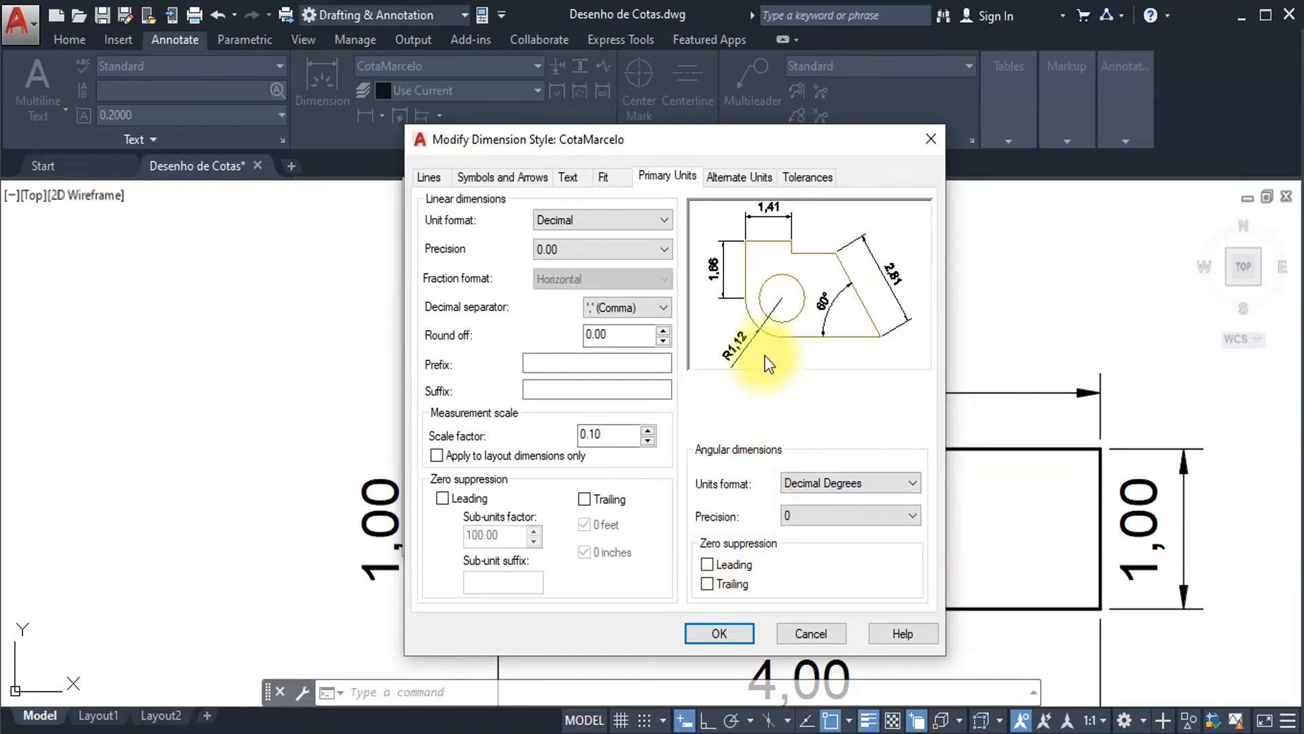
View the style's alternate units settings and set the tolerance method to Symmetrical.
{"action": "left_click", "coordinate": [741, 178]}
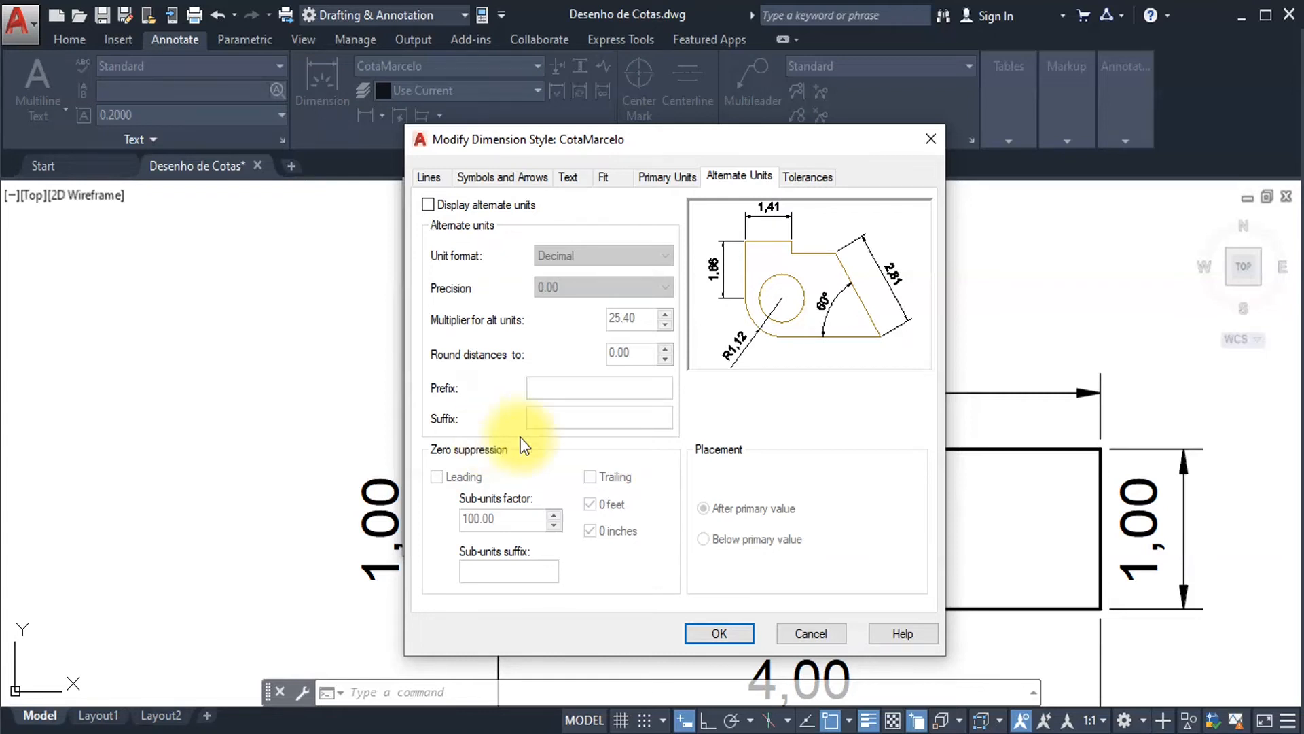
{"action": "left_click", "coordinate": [806, 179]}
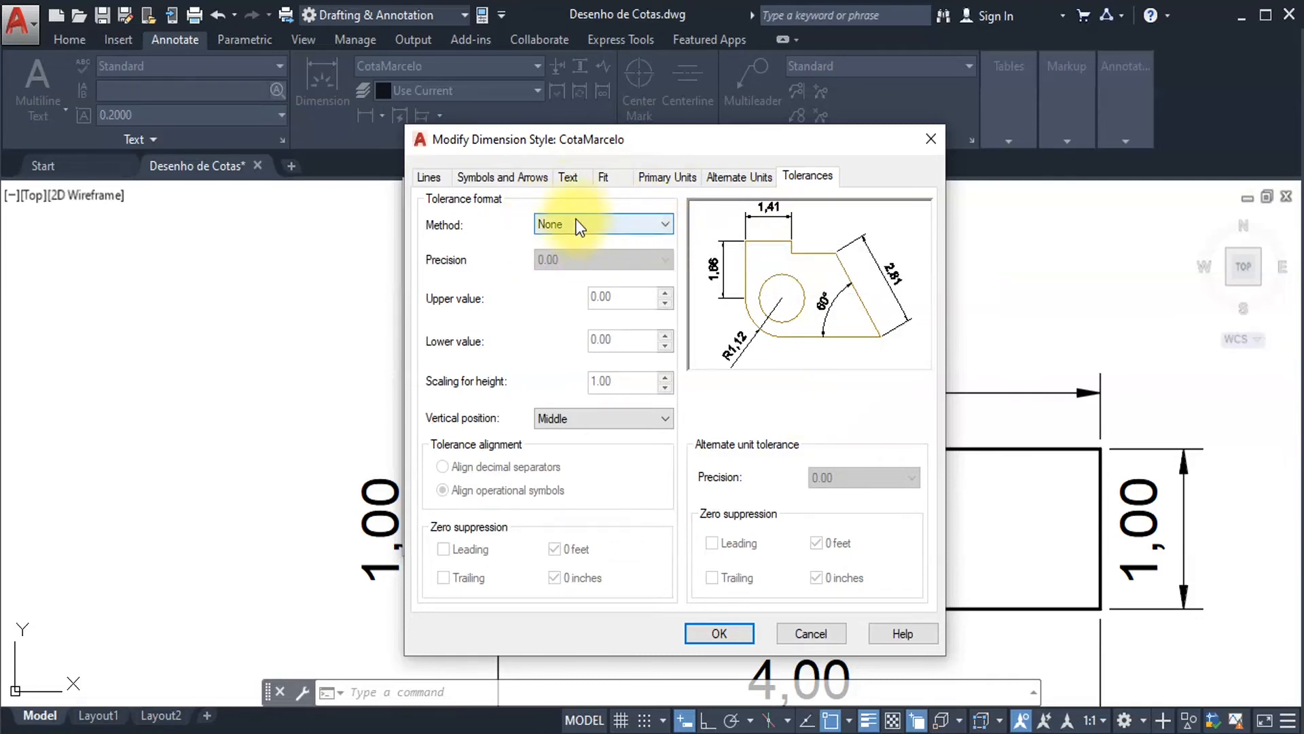
{"action": "left_click", "coordinate": [666, 224]}
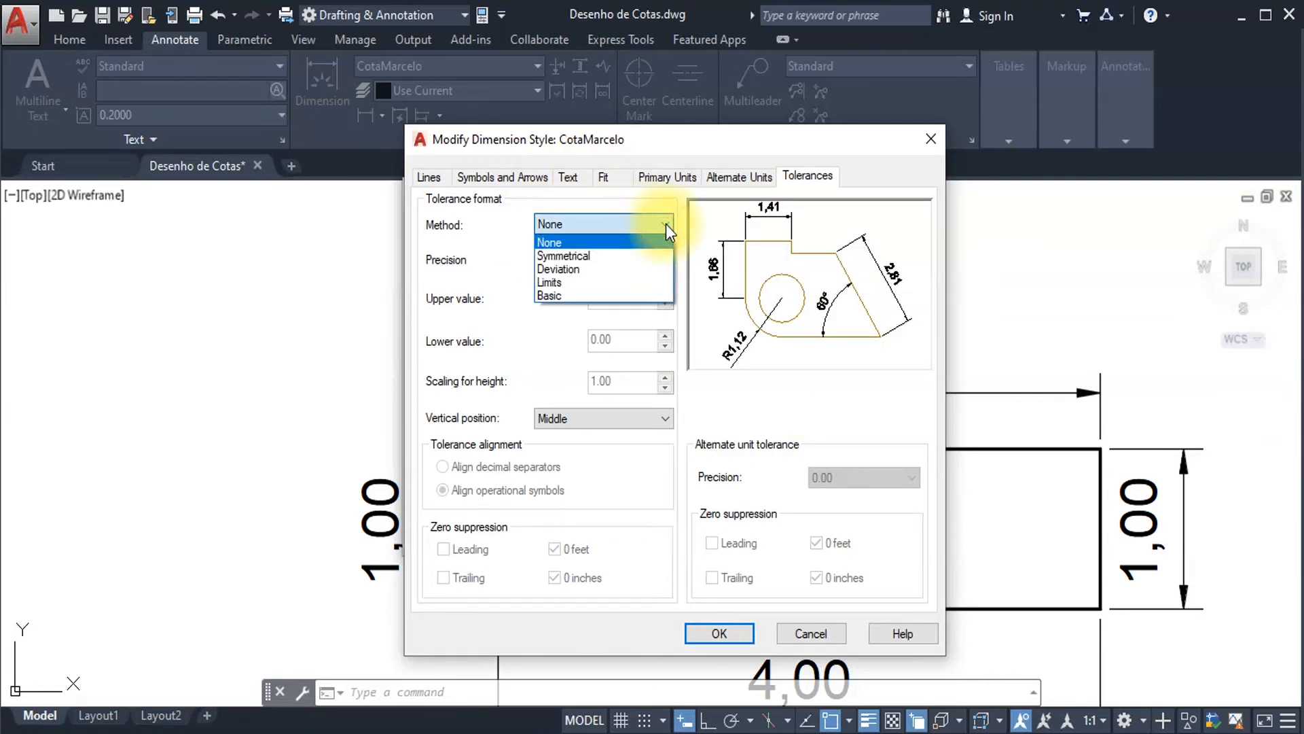
{"action": "left_click", "coordinate": [562, 257]}
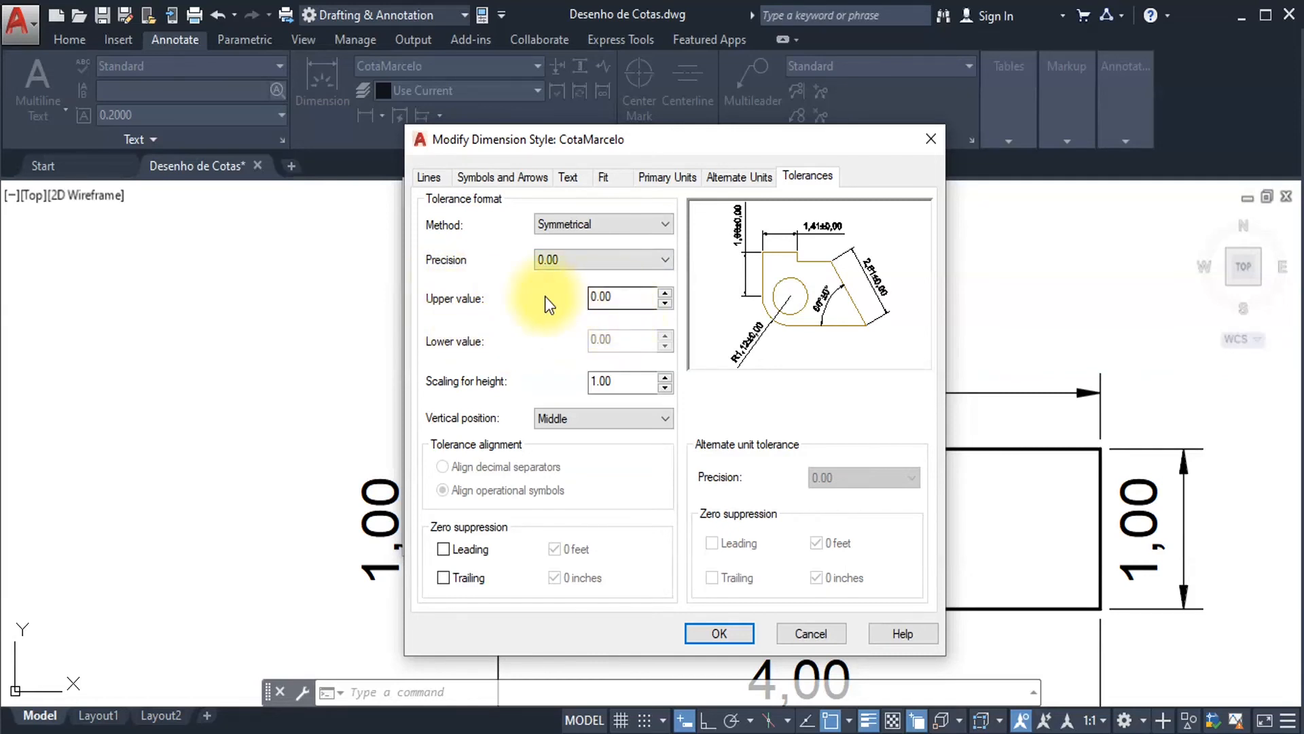
Set the upper tolerance value to 0.3, save the style and return to the drawing.
{"action": "left_click", "coordinate": [624, 299]}
{"action": "key", "text": "BackSpace"}
{"action": "key", "text": "BackSpace"}
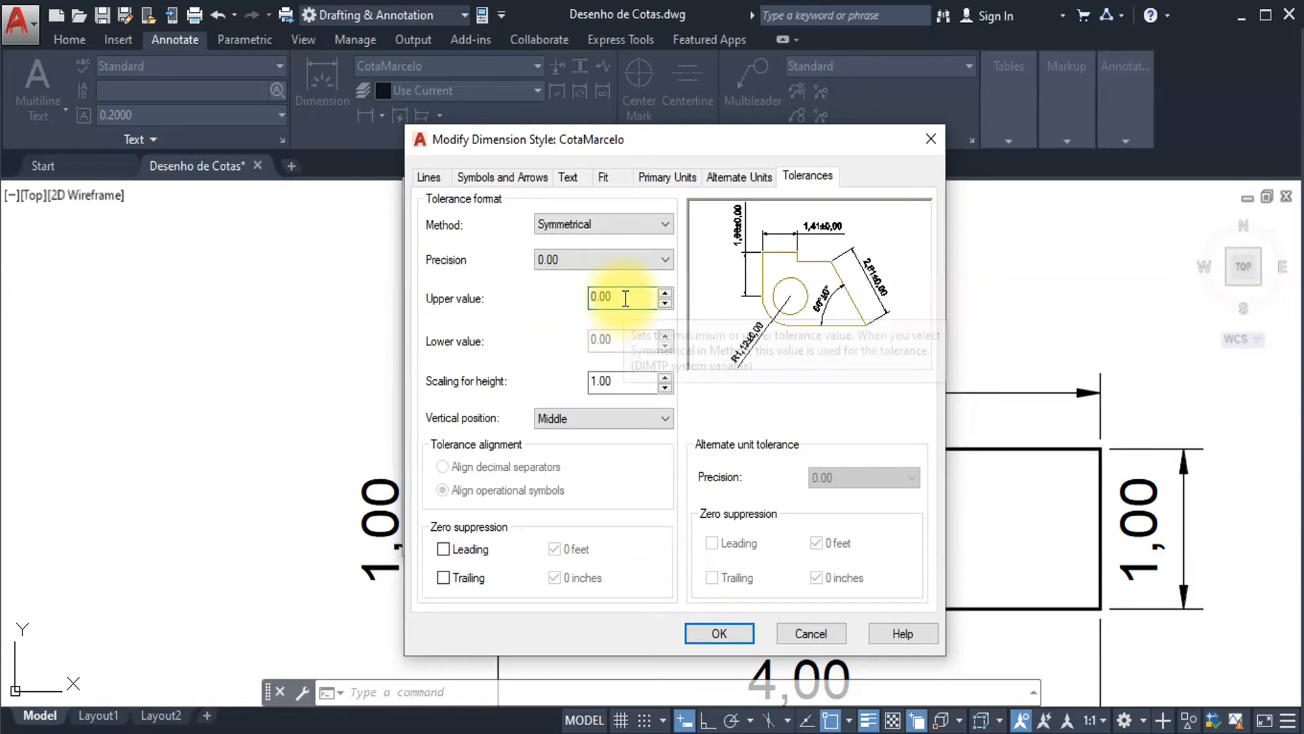
{"action": "key", "text": "BackSpace"}
{"action": "key", "text": "BackSpace"}
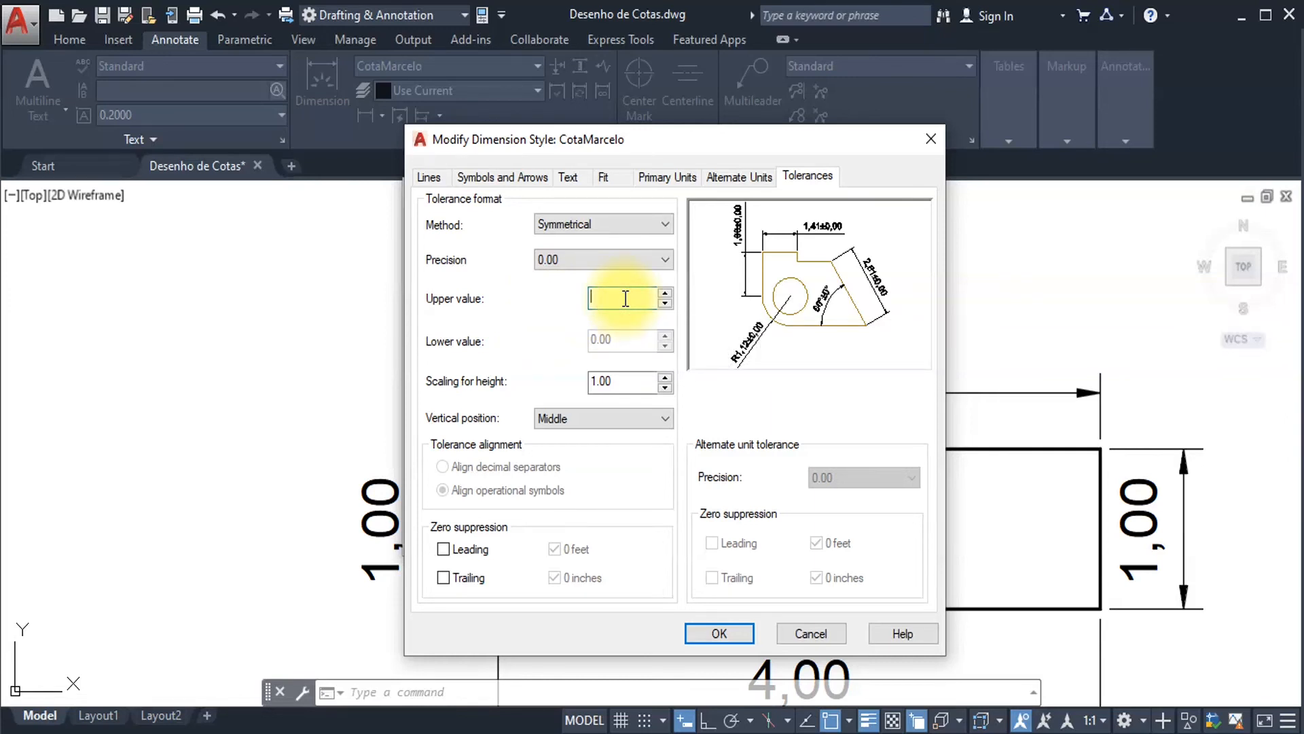
{"action": "type", "text": ".3"}
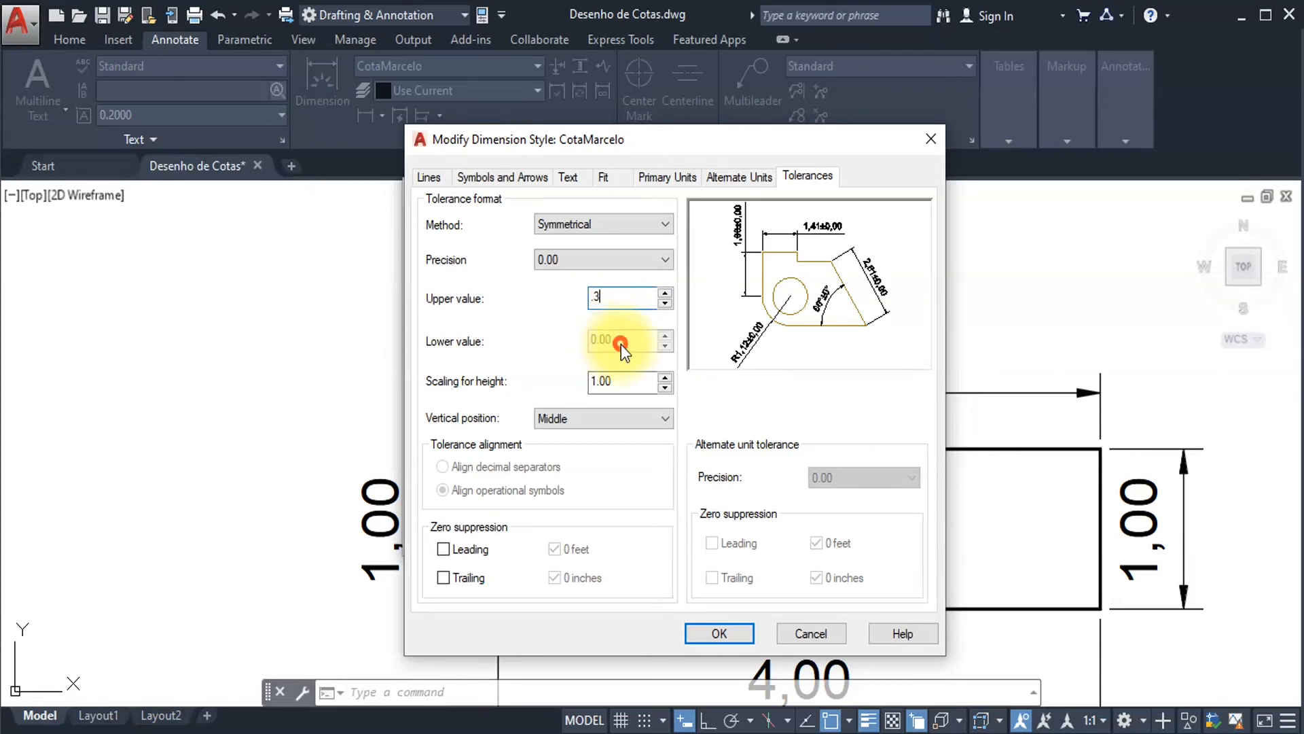
{"action": "left_click", "coordinate": [632, 375]}
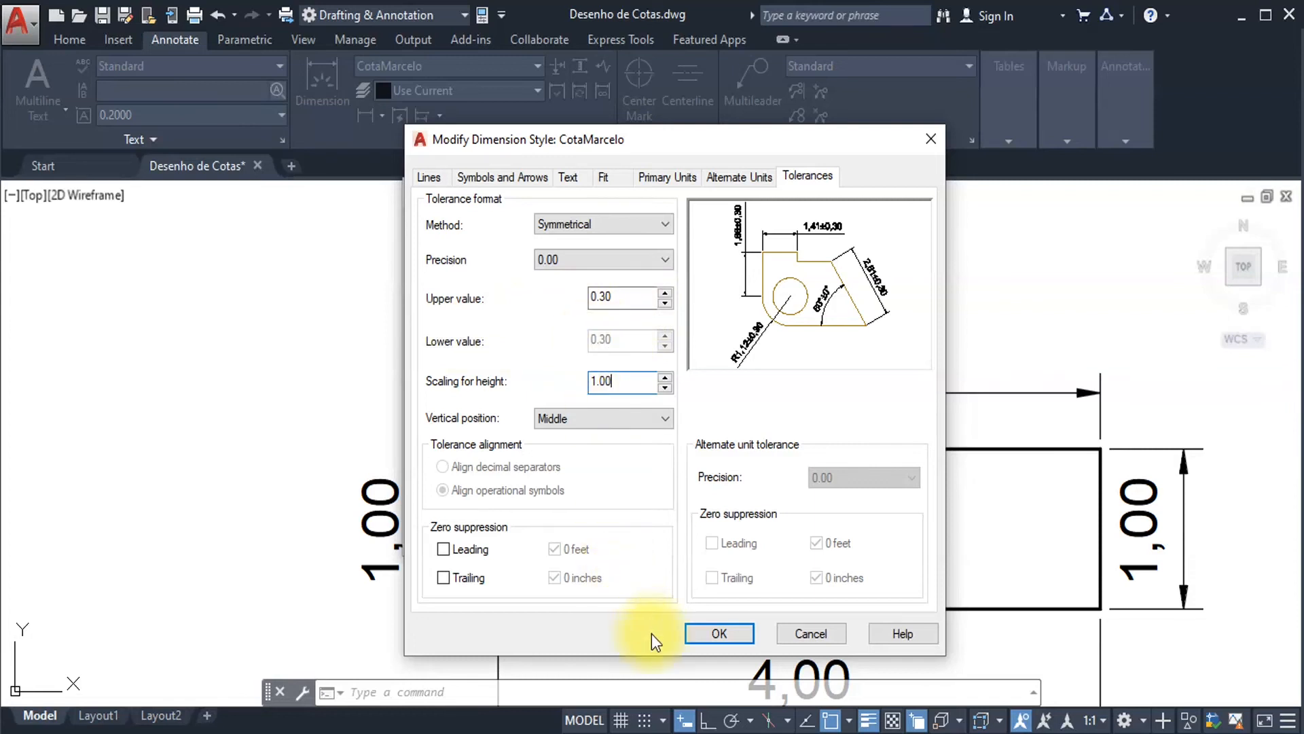
{"action": "left_click", "coordinate": [724, 627]}
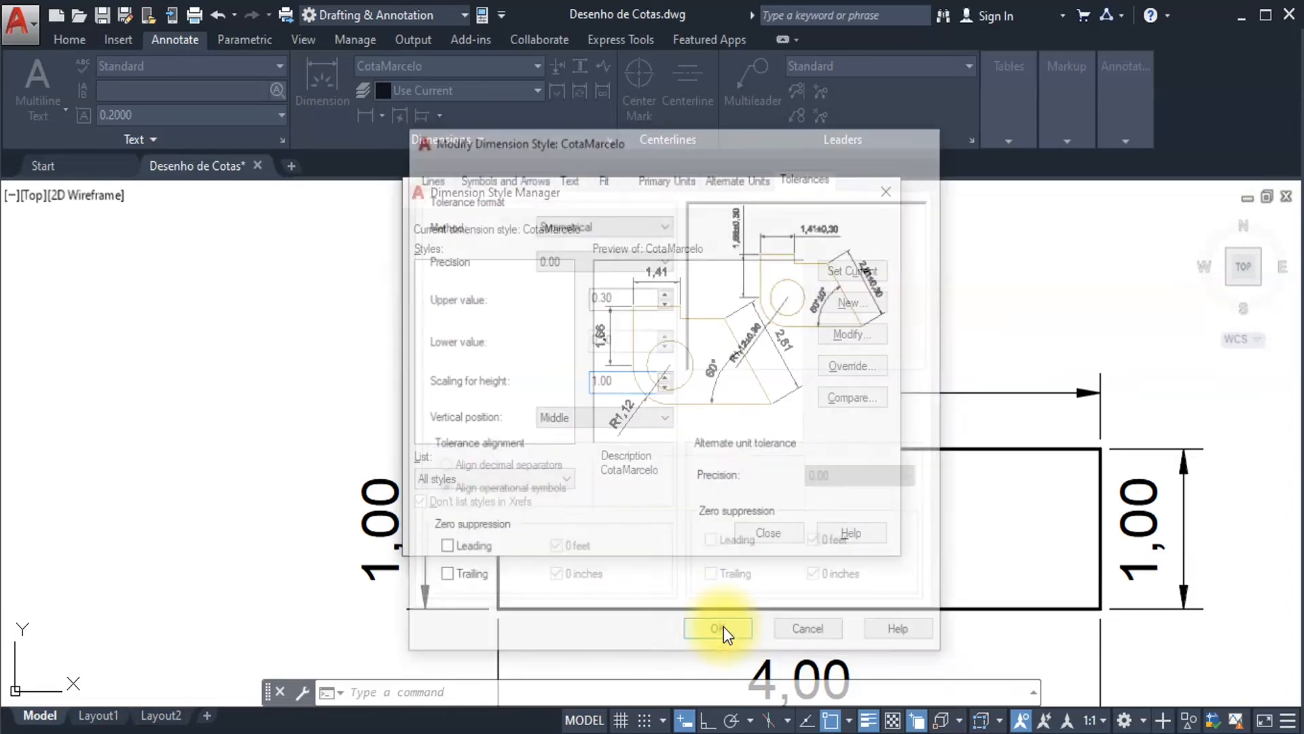
{"action": "left_click", "coordinate": [770, 533]}
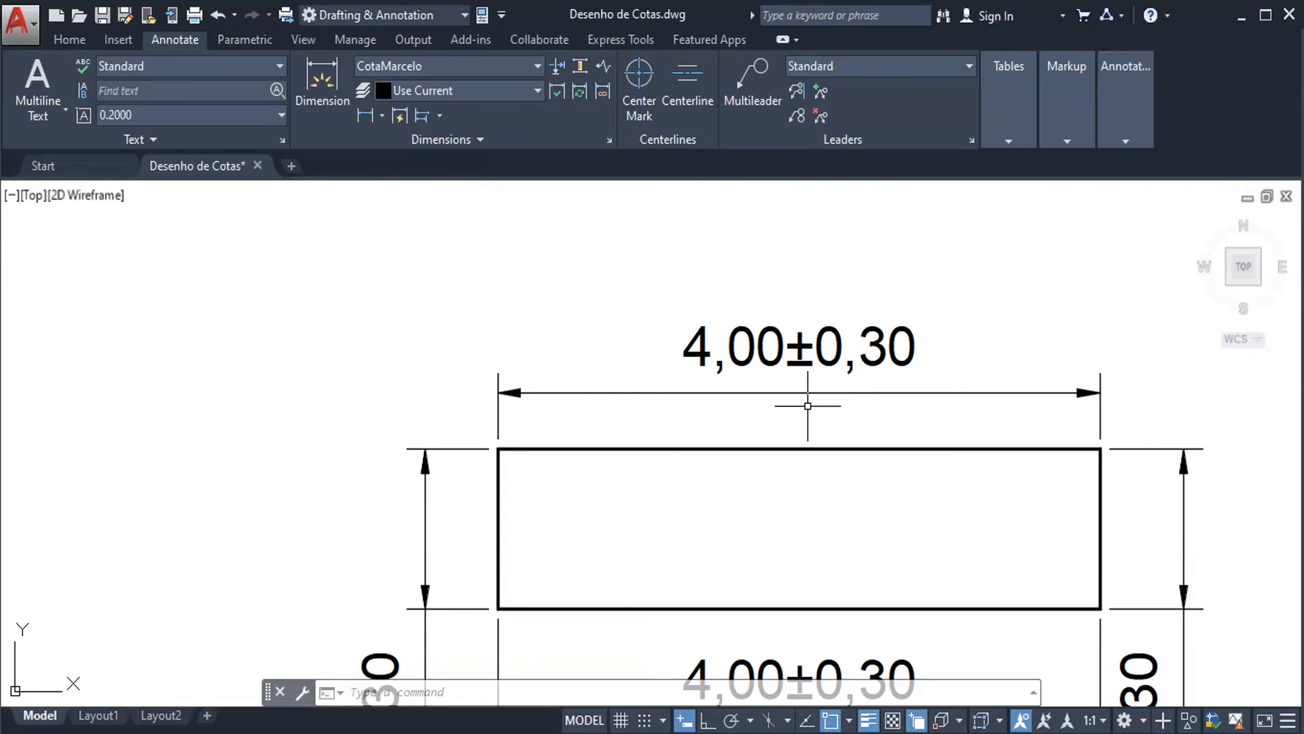
Reopen the CotaMarcelo style for modification and set its tolerance method to None.
{"action": "type", "text": "d"}
{"action": "key", "text": "Return"}
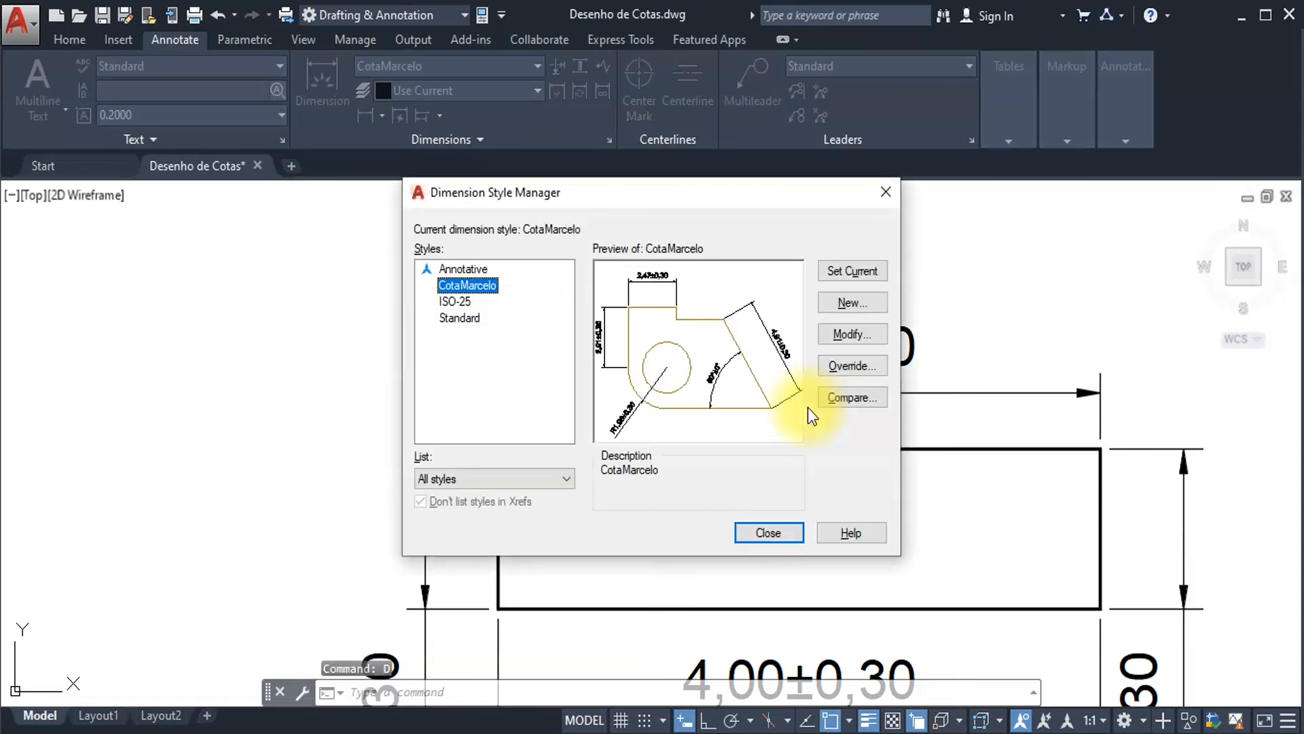
{"action": "left_click", "coordinate": [845, 337]}
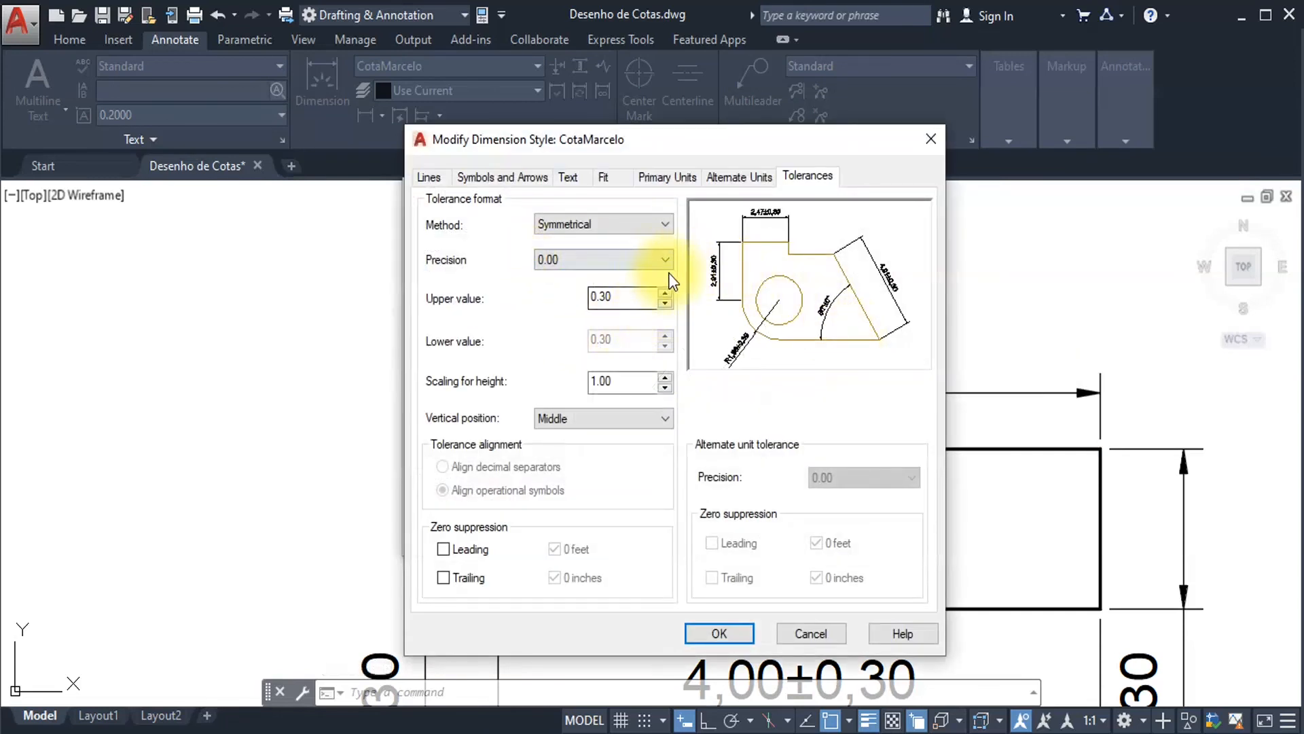
{"action": "left_click", "coordinate": [664, 226]}
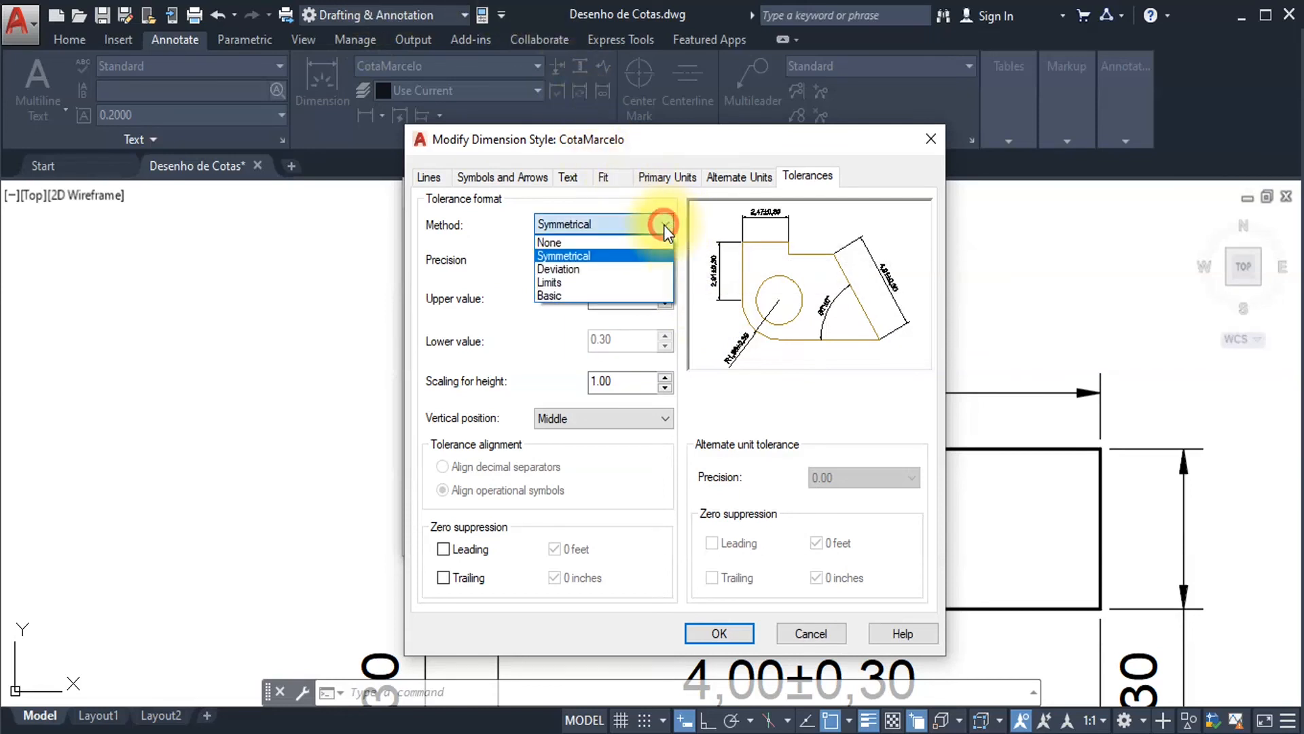
{"action": "left_click", "coordinate": [554, 243]}
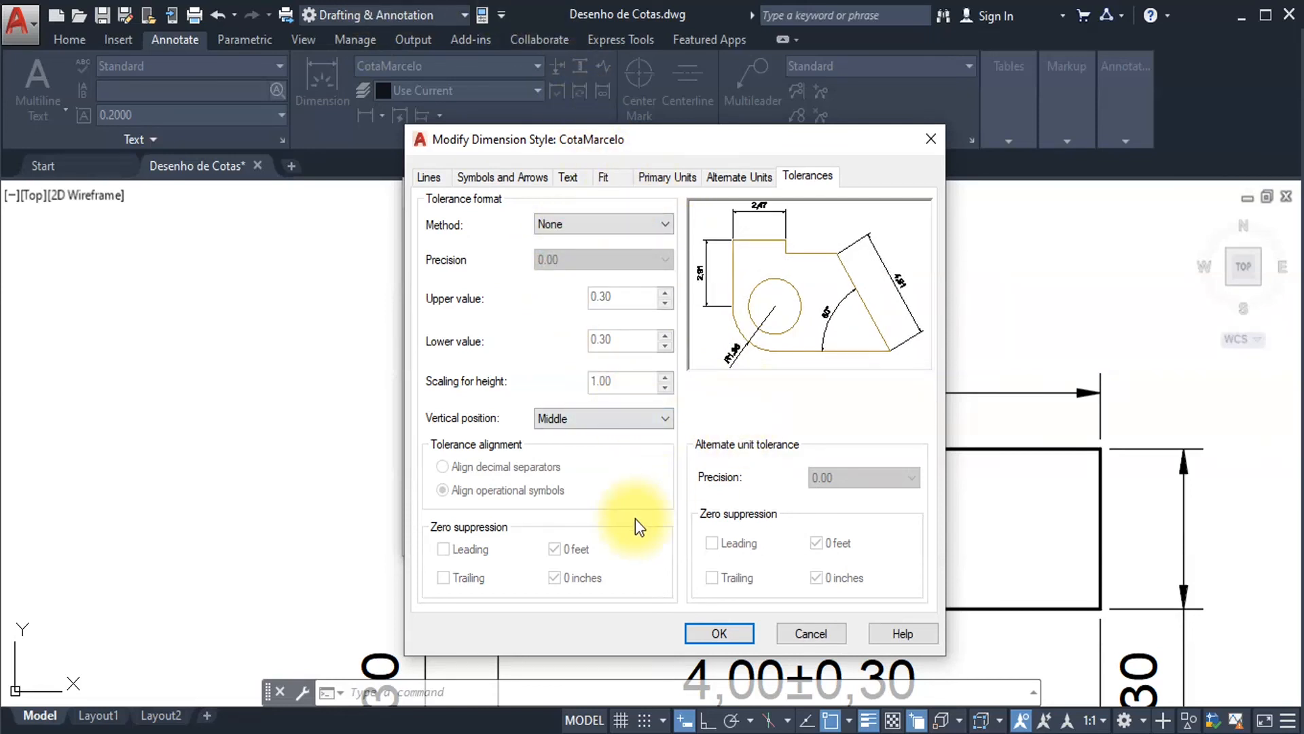